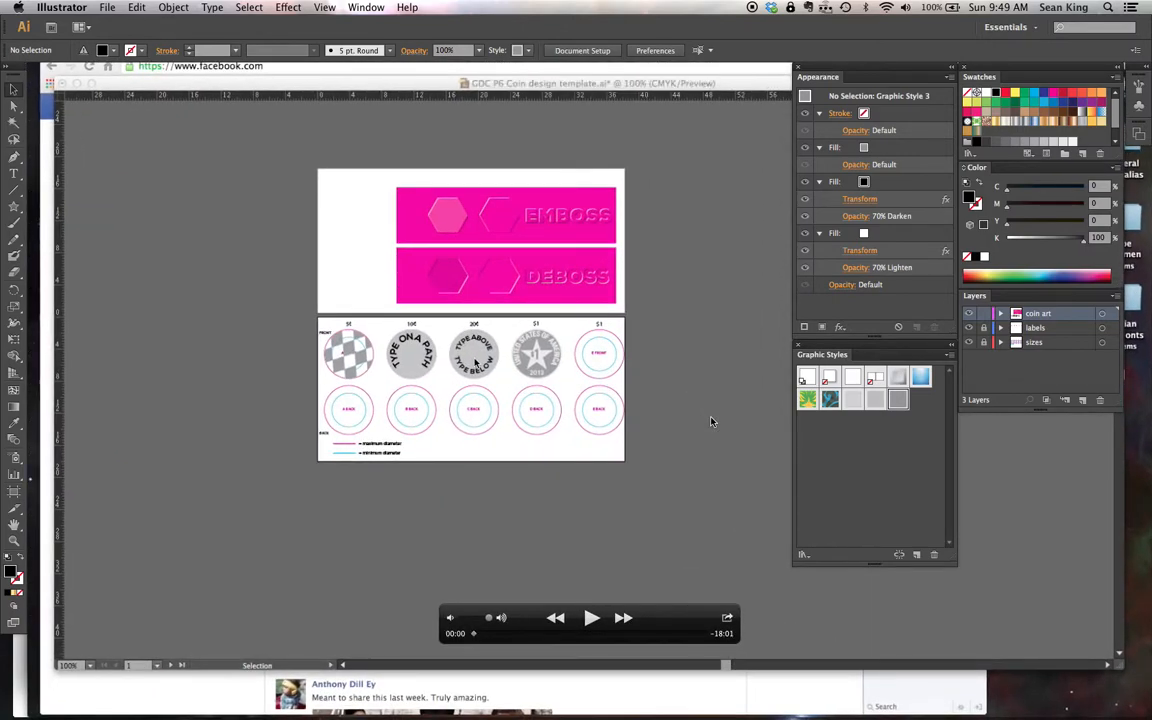
Bring the Illustrator coin template forward and add a new top layer named "metallic"
mouse_move(280, 708)
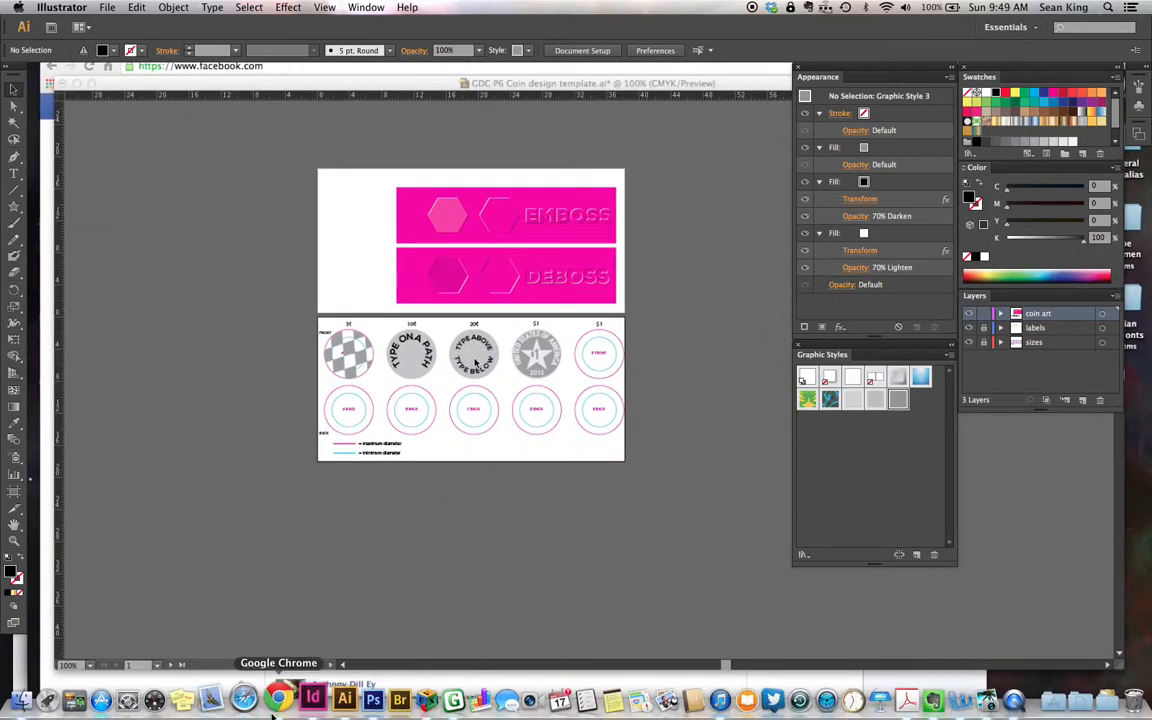
left_click(335, 699)
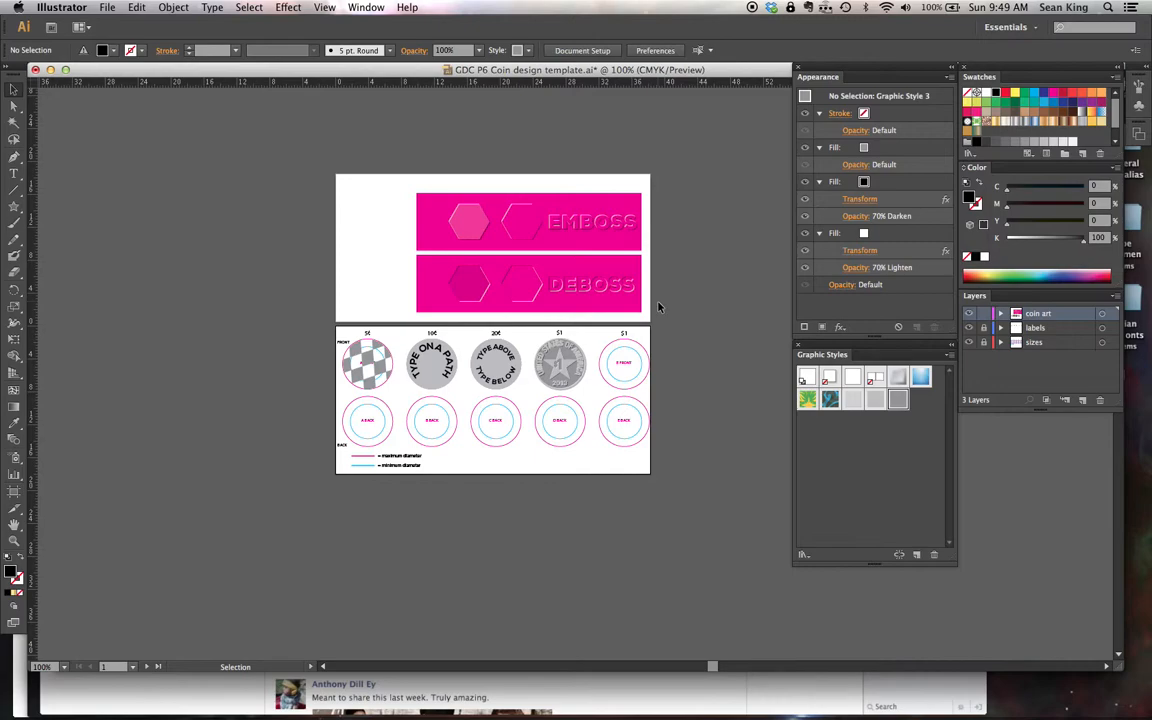
key("a")
key("v")
key("super+equal")
key("super+equal")
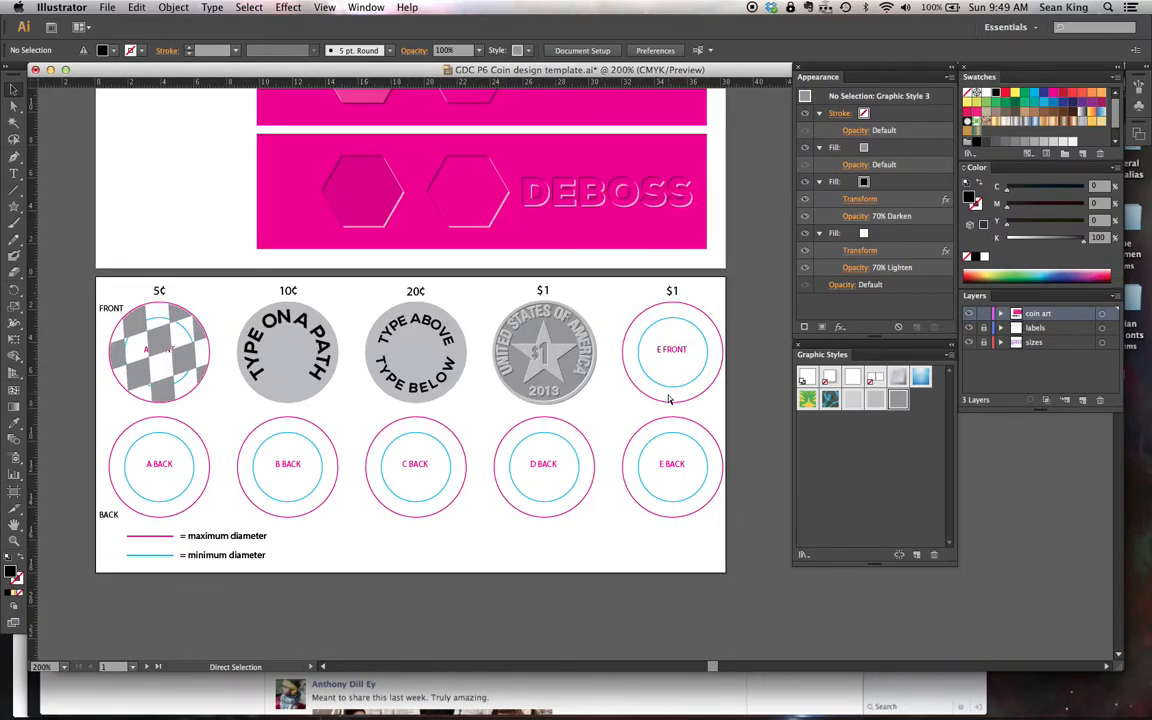
key("super+equal")
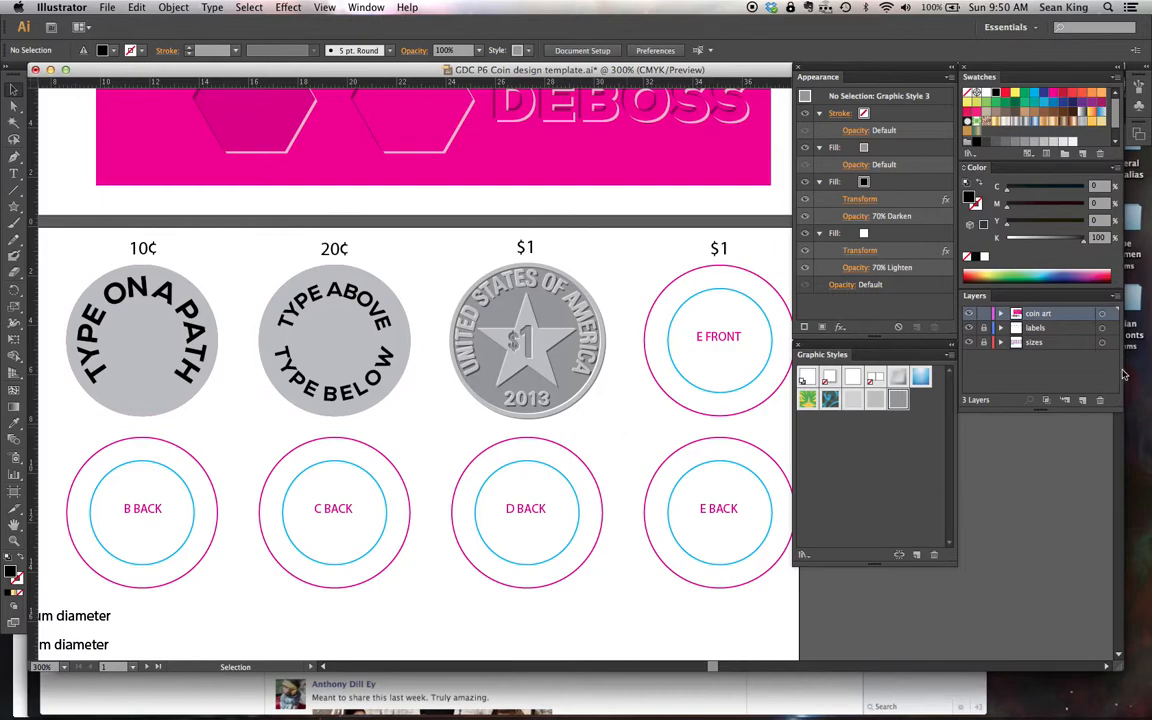
left_click(1083, 403)
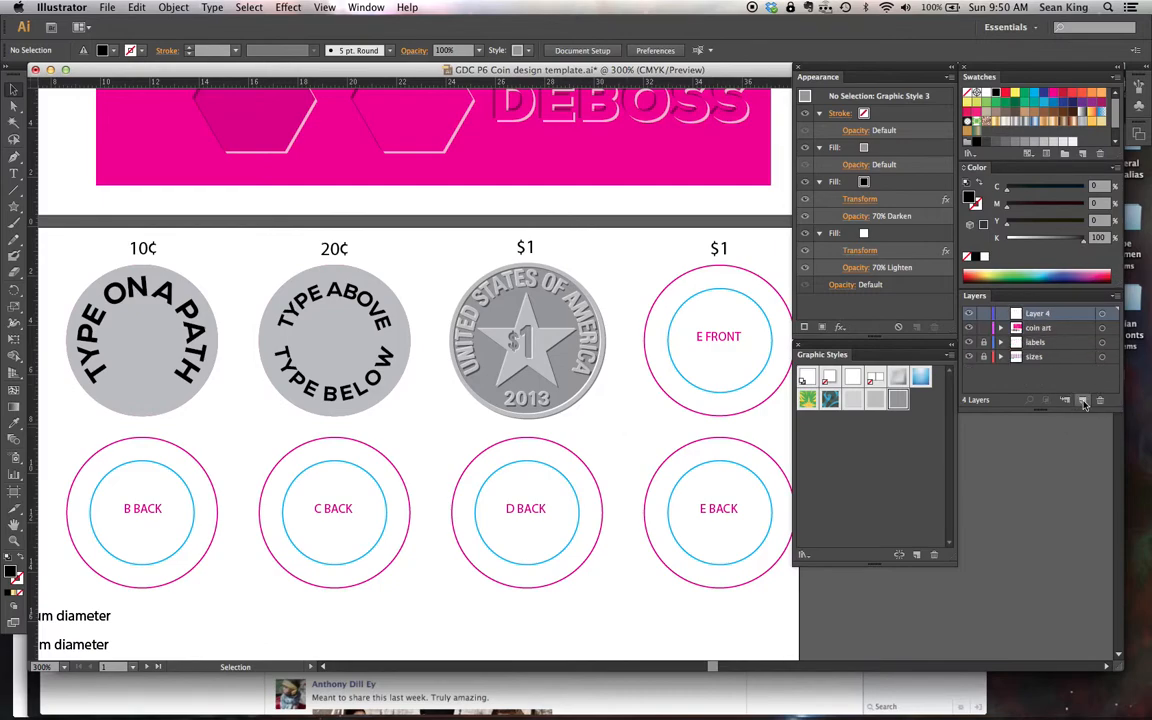
double_click(1040, 314)
type("metallic")
key("Return")
Copy the $1 coin's base circle from the coin art layer onto the metallic layer and lock coin art
left_click(982, 329)
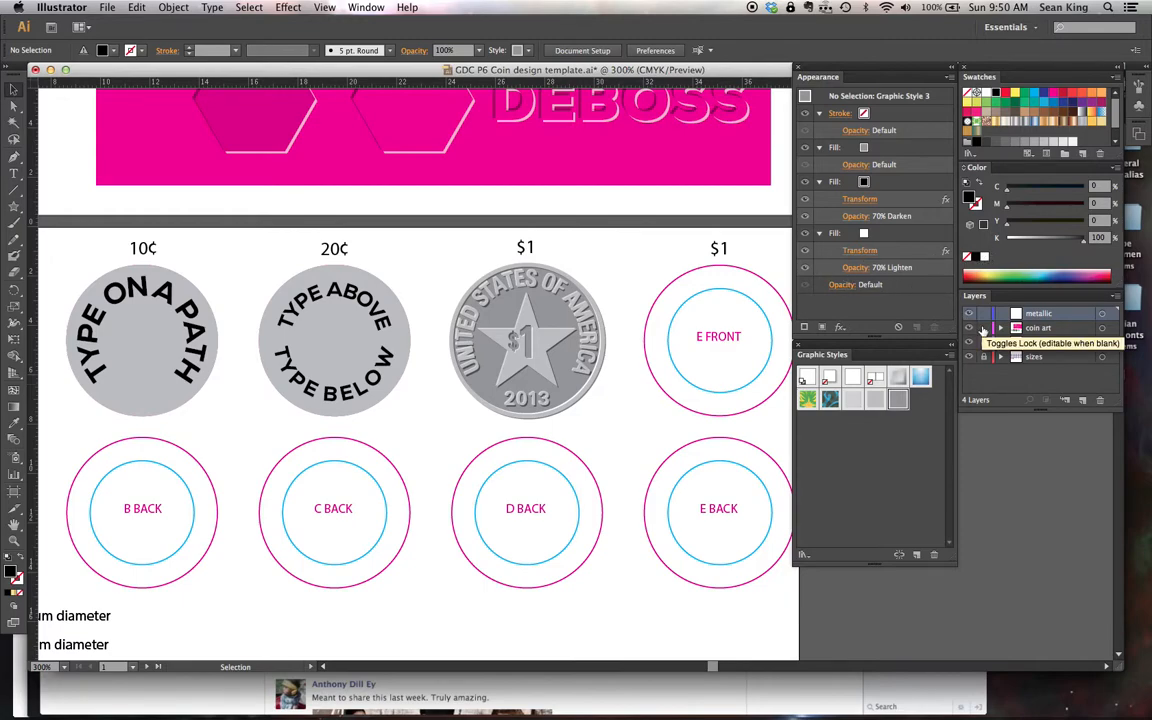
left_click(551, 320)
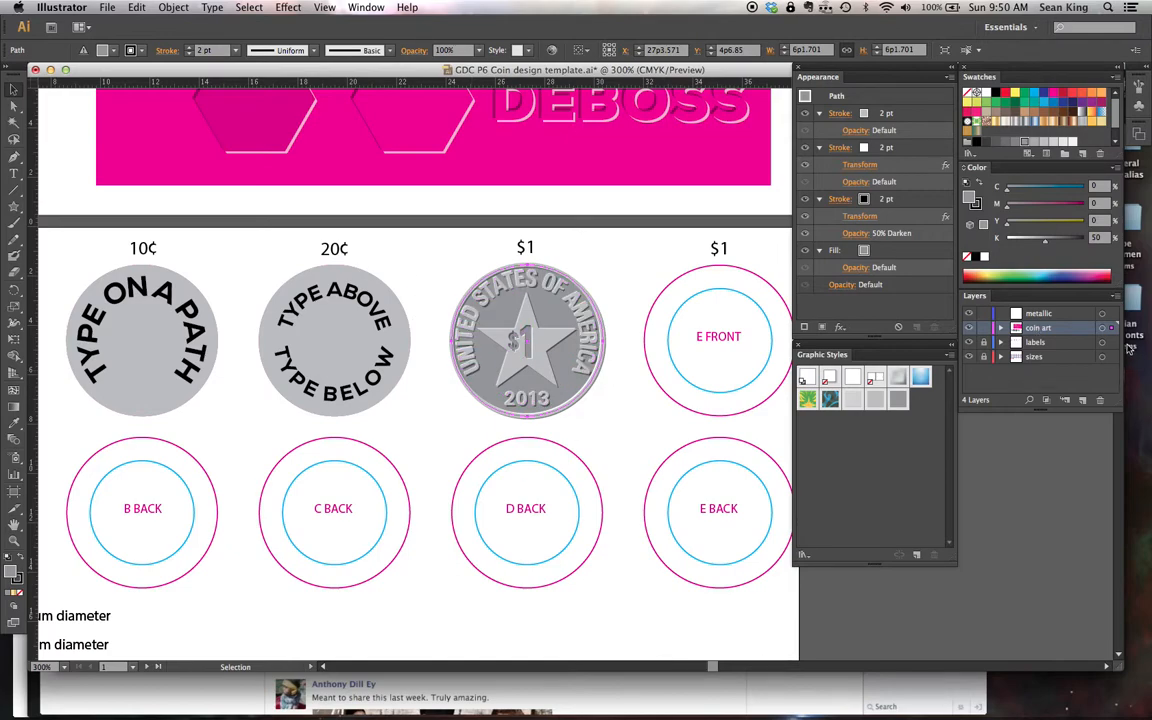
left_click_drag(1113, 331, 1113, 315)
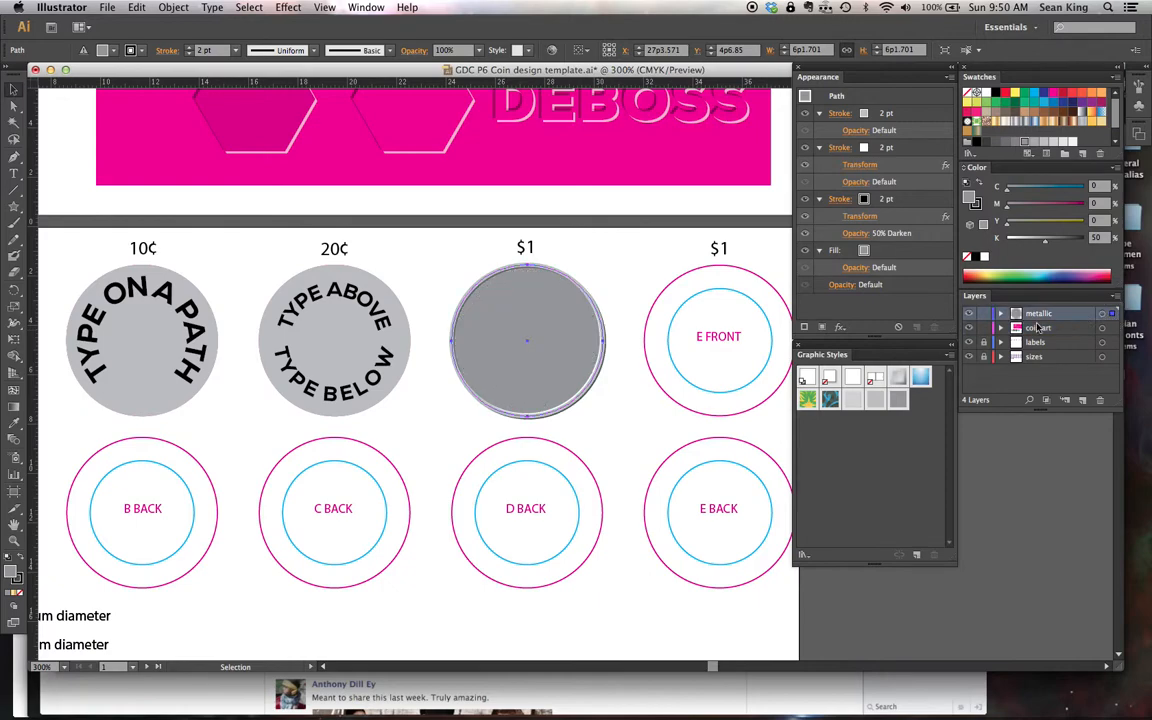
left_click(969, 313)
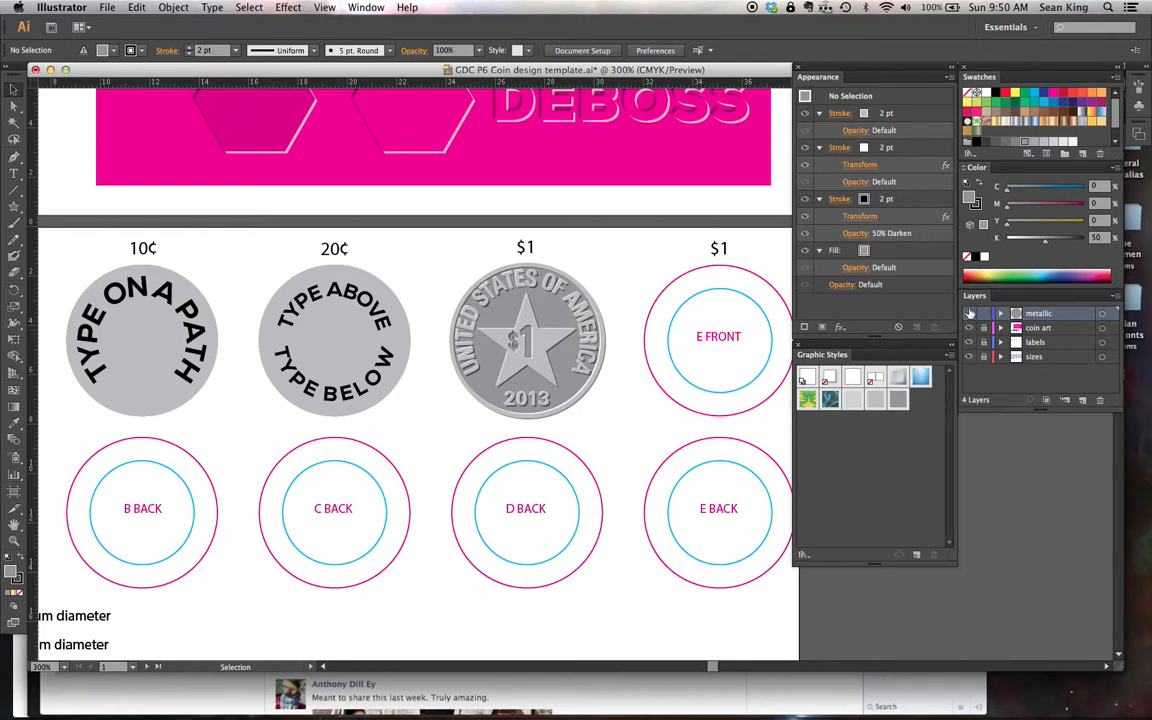
left_click(969, 313)
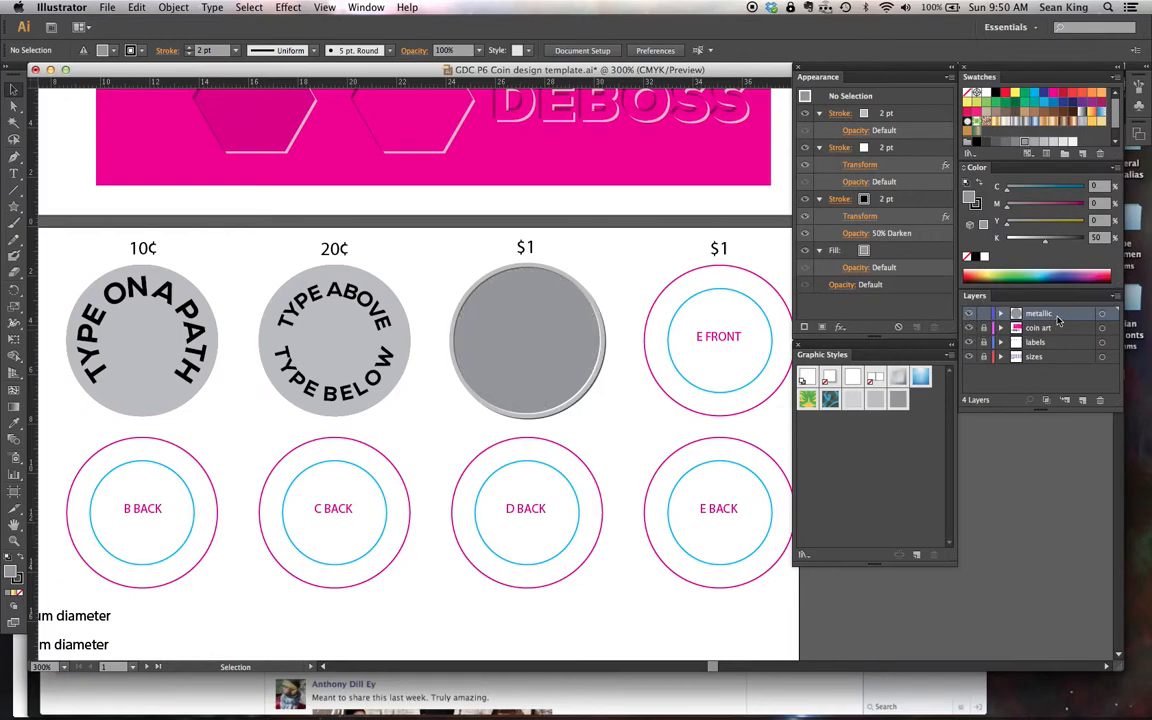
Remove all three strokes from the circle on the metallic layer, keeping only its fill
left_click(556, 323)
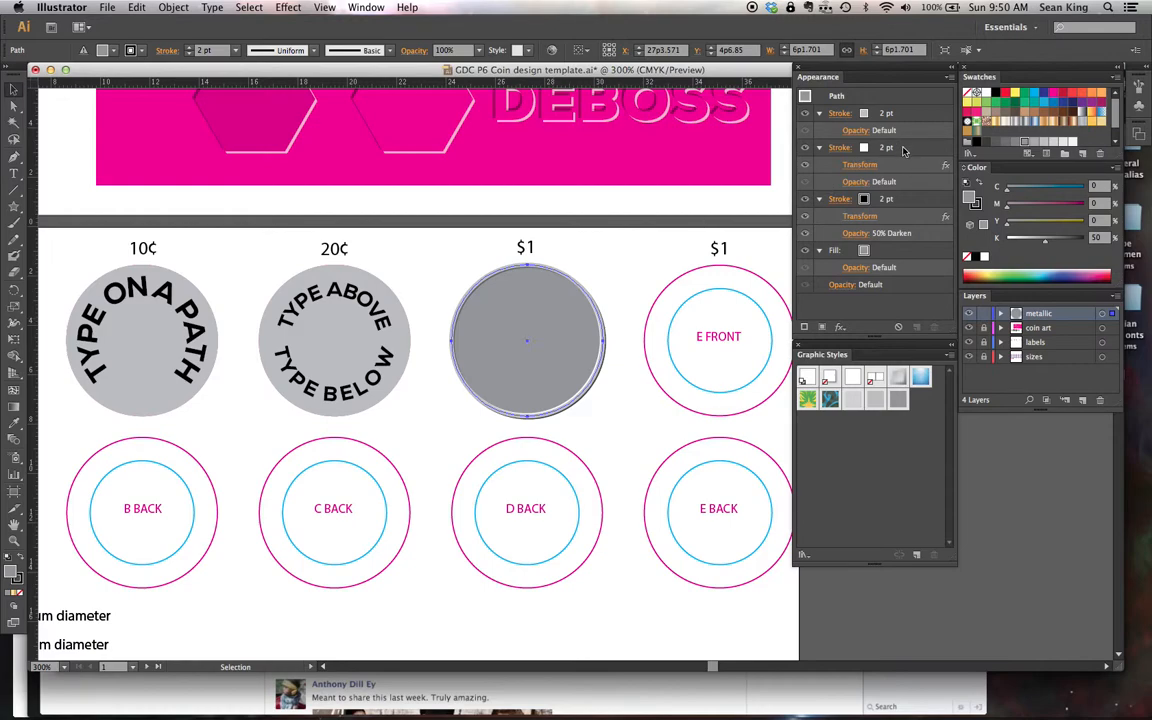
mouse_move(903, 150)
left_mouse_down()
mouse_move(900, 250)
mouse_move(932, 327)
left_mouse_up()
mouse_move(830, 147)
left_mouse_down()
mouse_move(842, 210)
mouse_move(931, 327)
left_mouse_up()
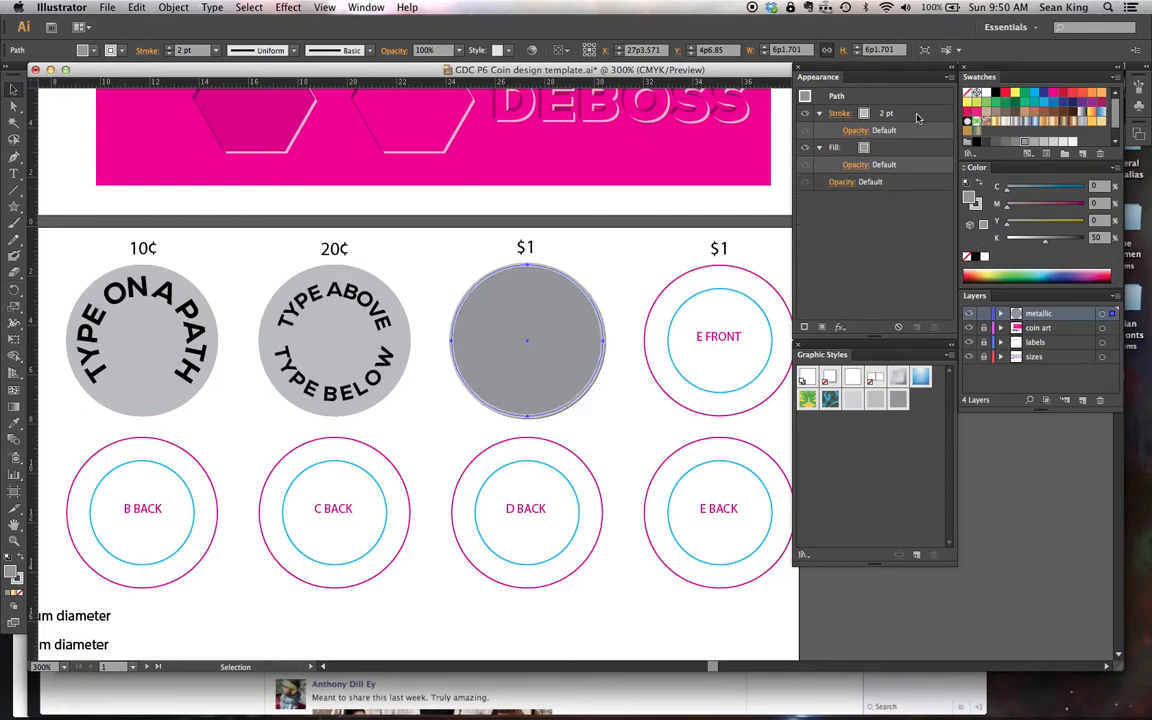
left_click_drag(915, 115, 933, 327)
left_click(888, 150)
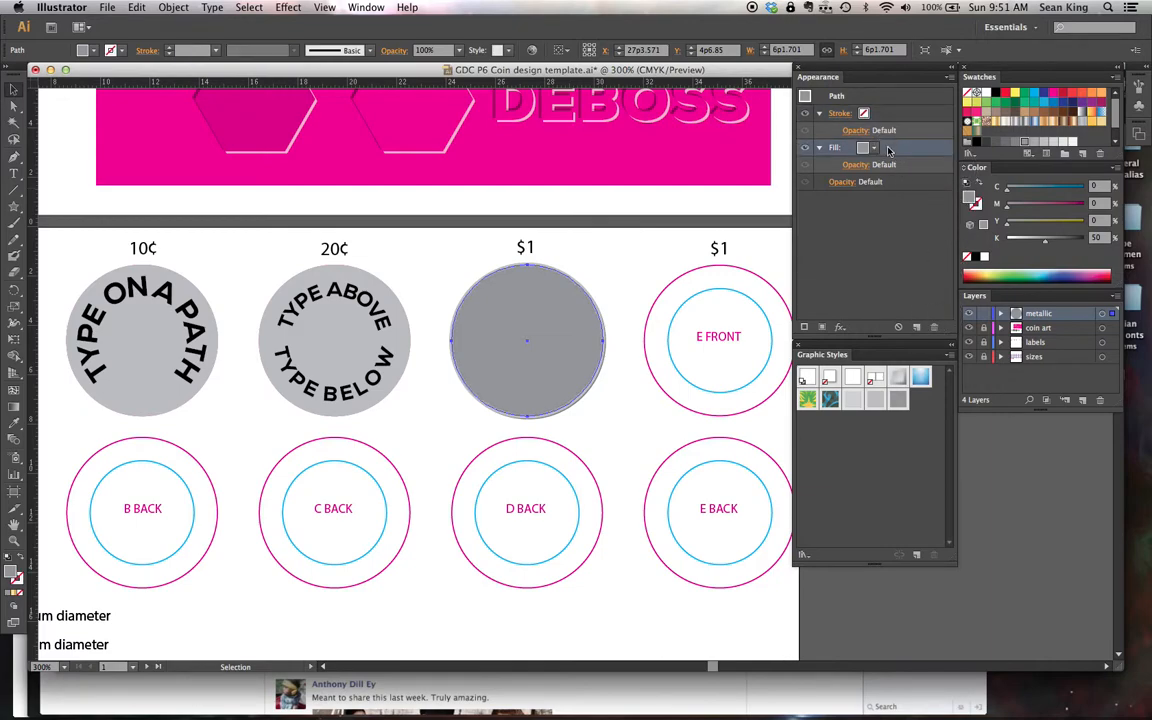
left_click(642, 263)
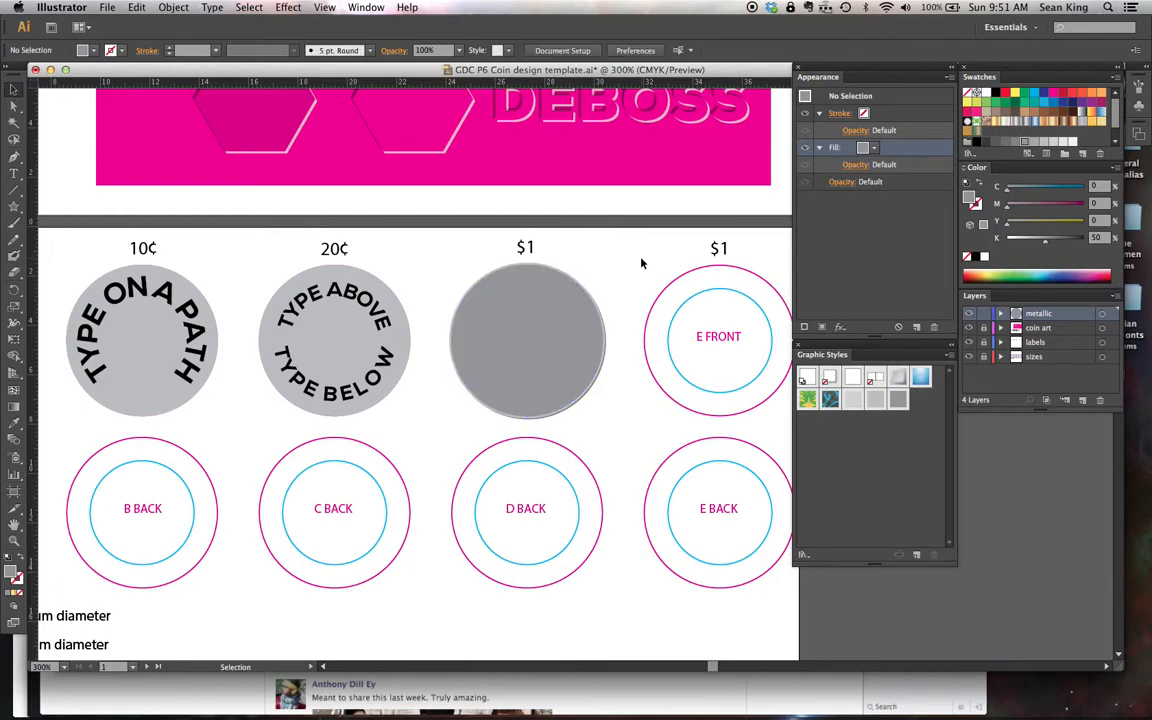
Fill the circle on the metallic layer with CMYK Red
left_click(546, 343)
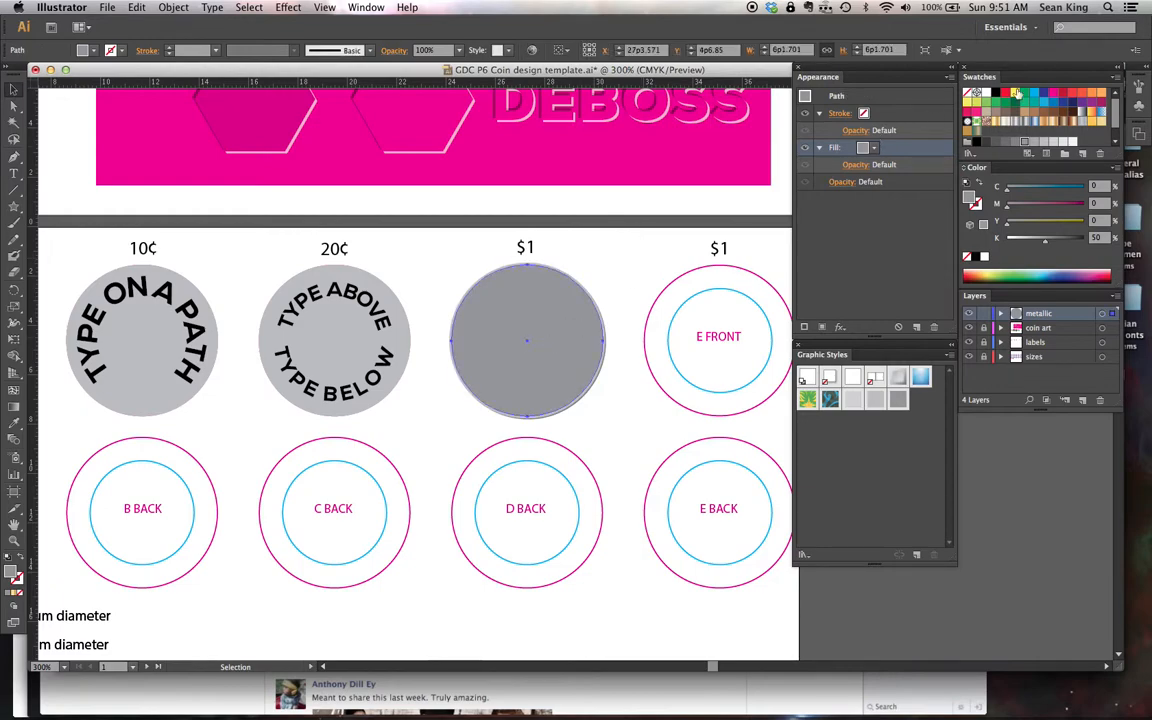
left_click(1007, 92)
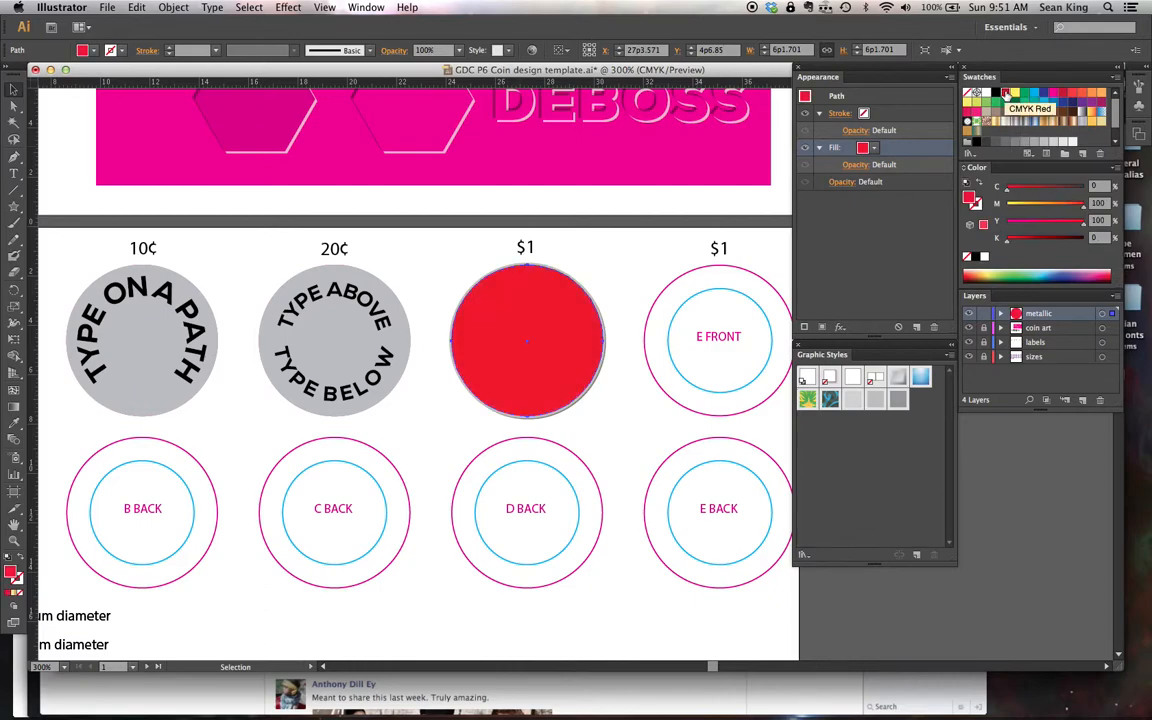
left_click(617, 268)
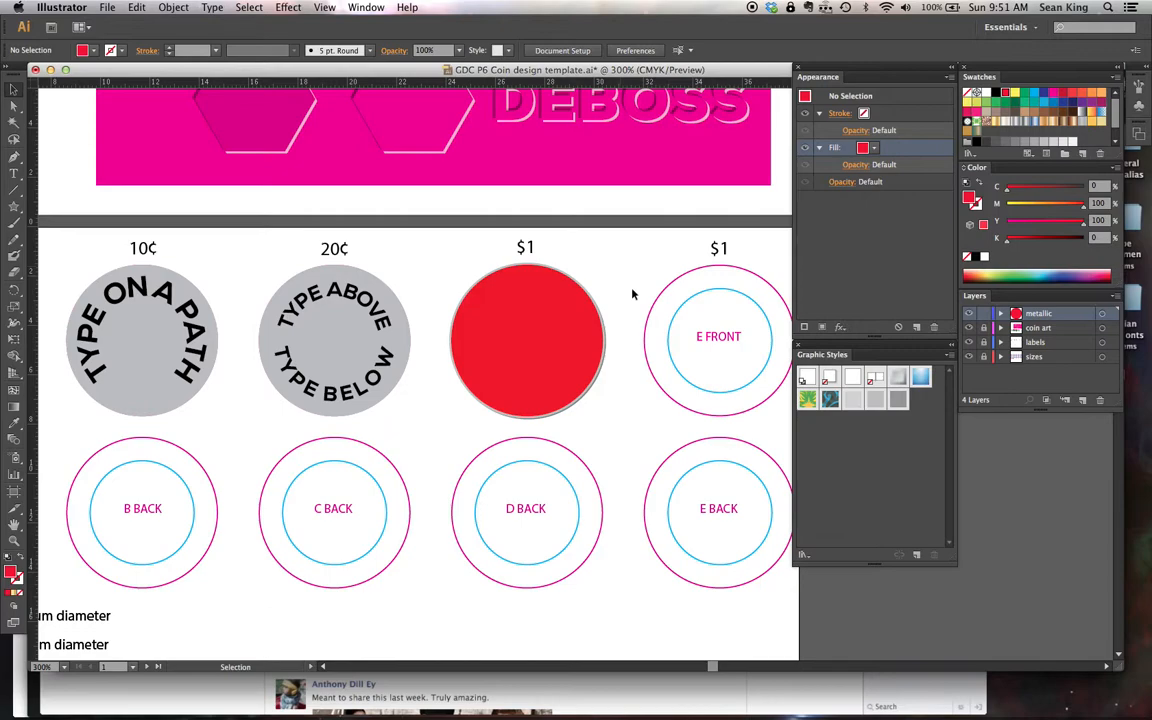
Examine the original $1 coin circle's appearance with the metallic layer hidden, and restore the coin art lock and metallic layer visibility
left_click(969, 314)
left_click(969, 314)
left_click(554, 354)
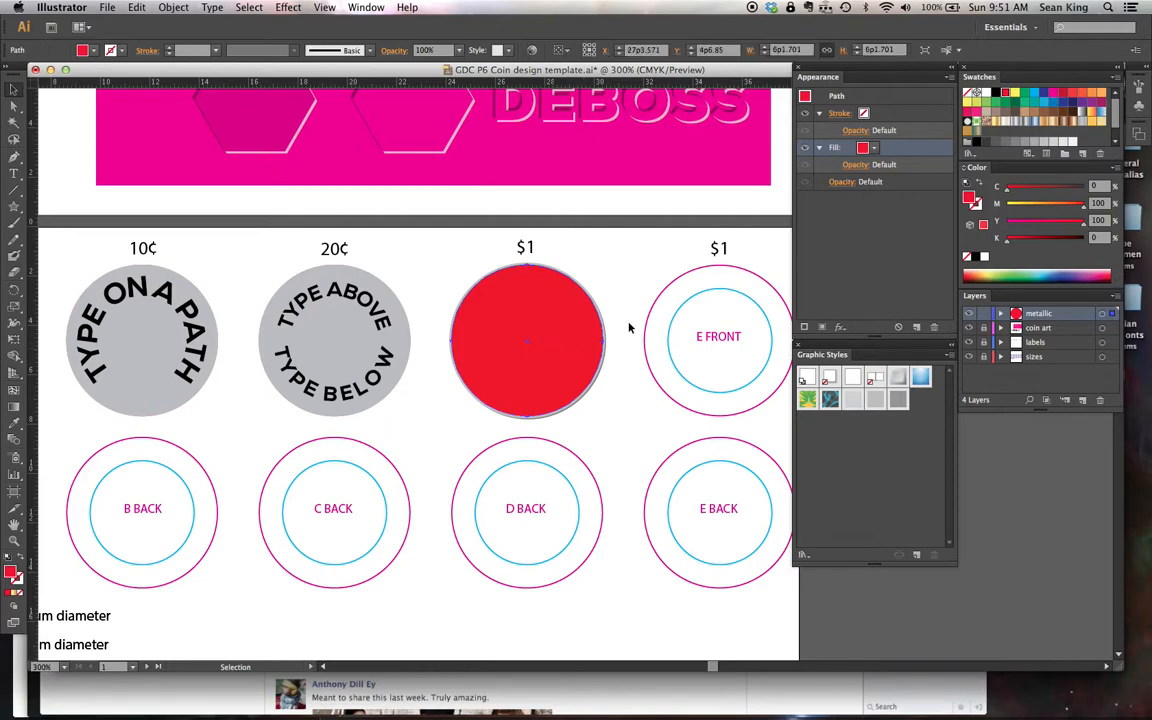
left_click(969, 314)
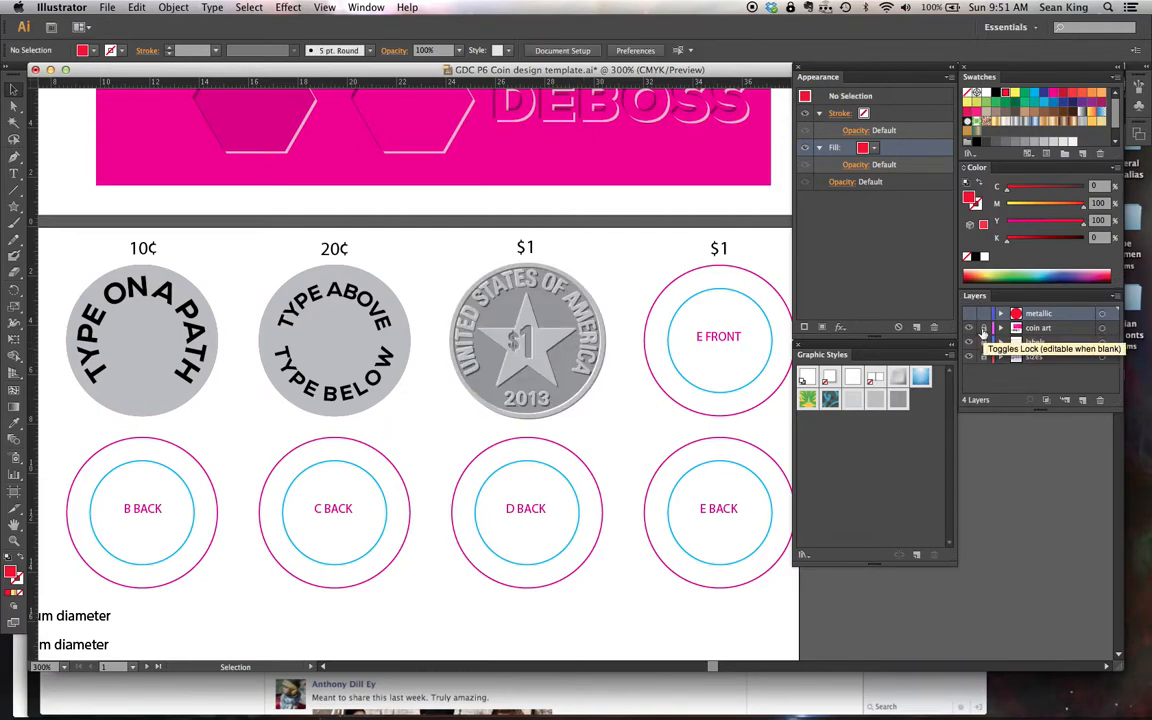
left_click(586, 398)
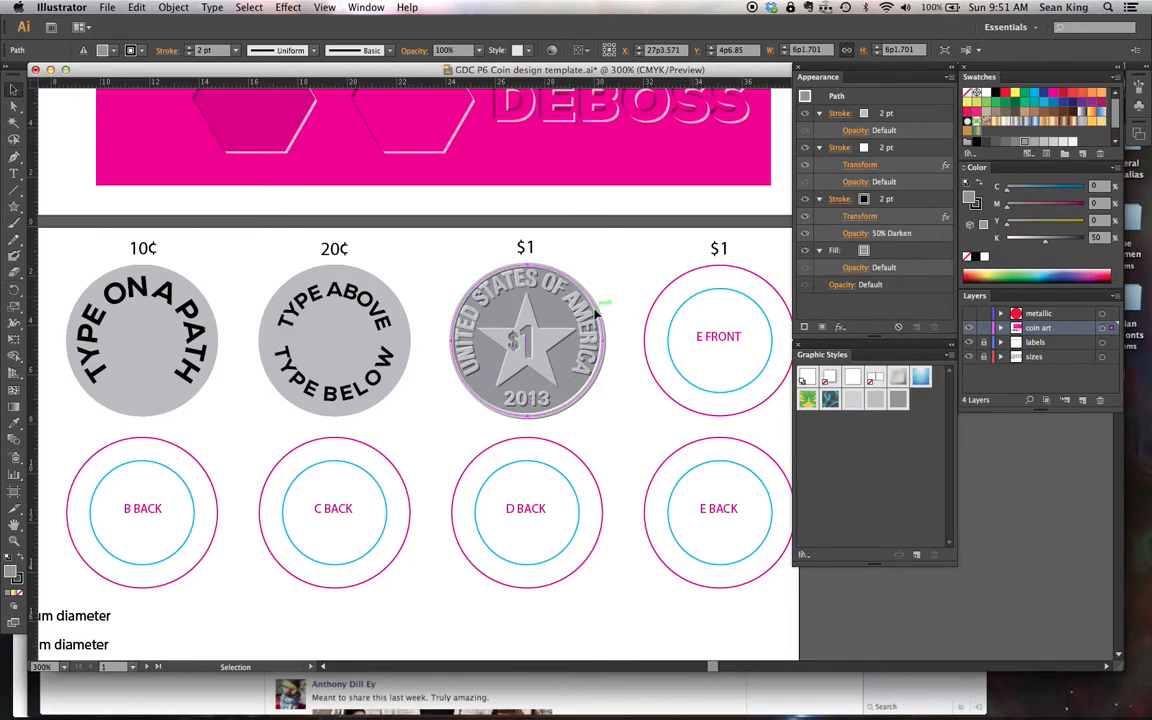
left_click(984, 328)
left_click(968, 313)
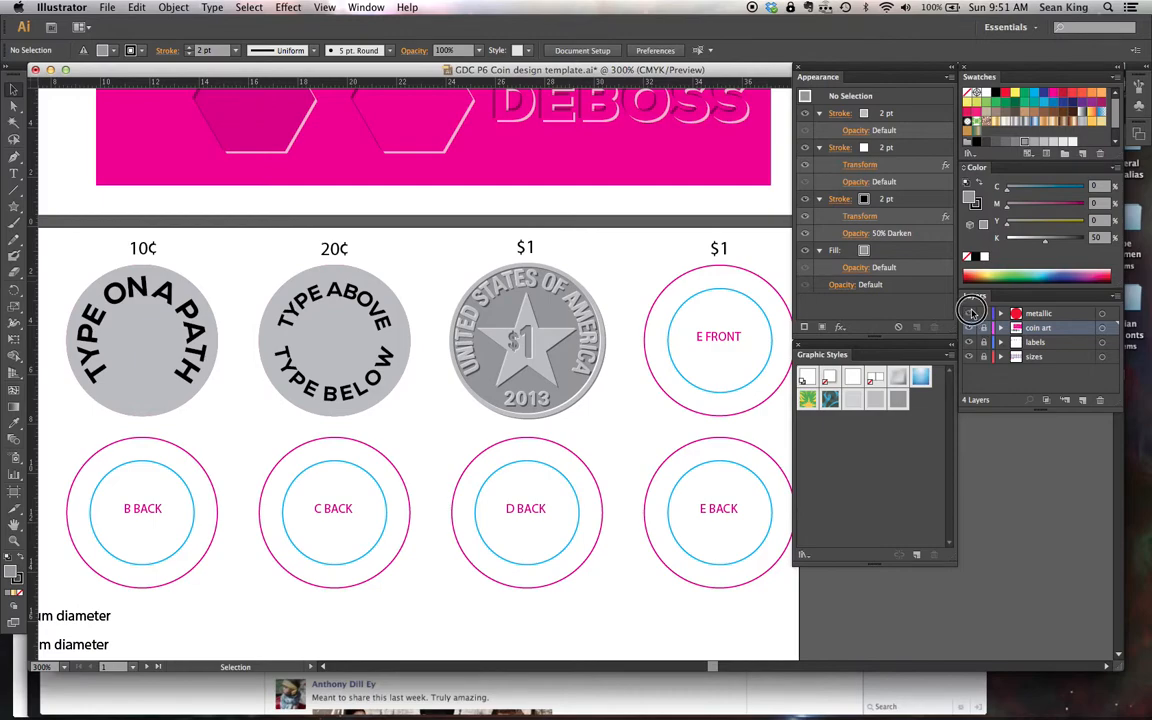
Enlarge the red circle proportionally to 6p3 and further to 6p4 in width and height to cover the coin's edge
left_click(523, 355)
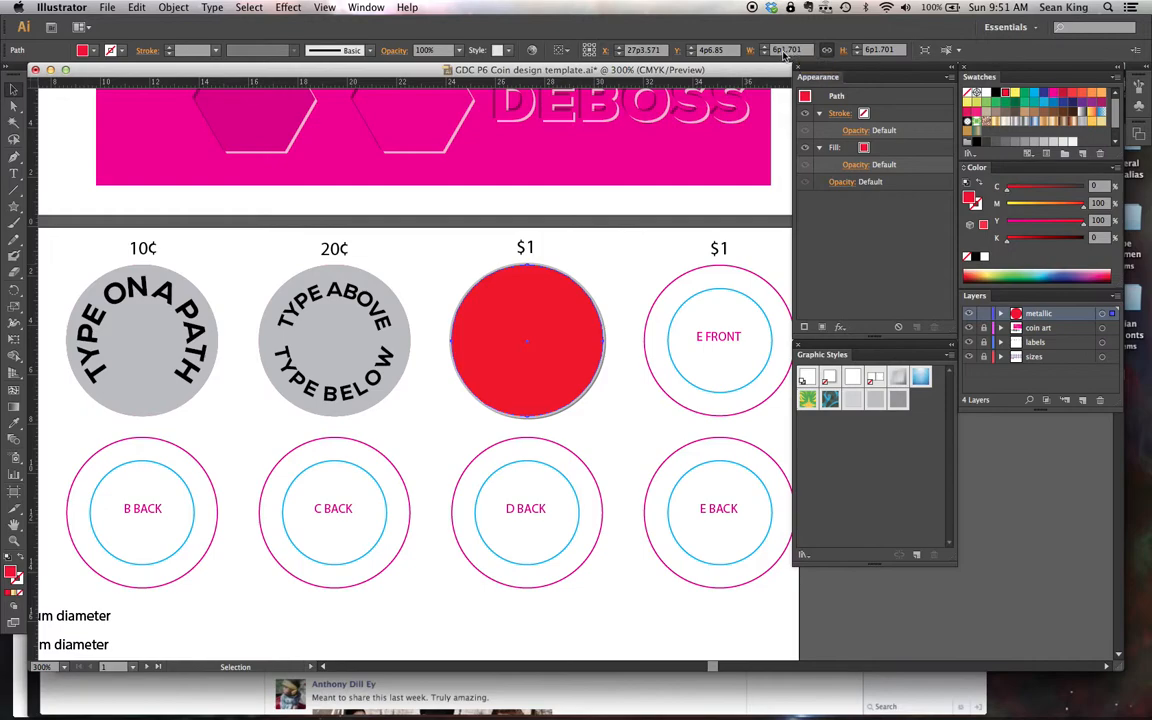
double_click(803, 51)
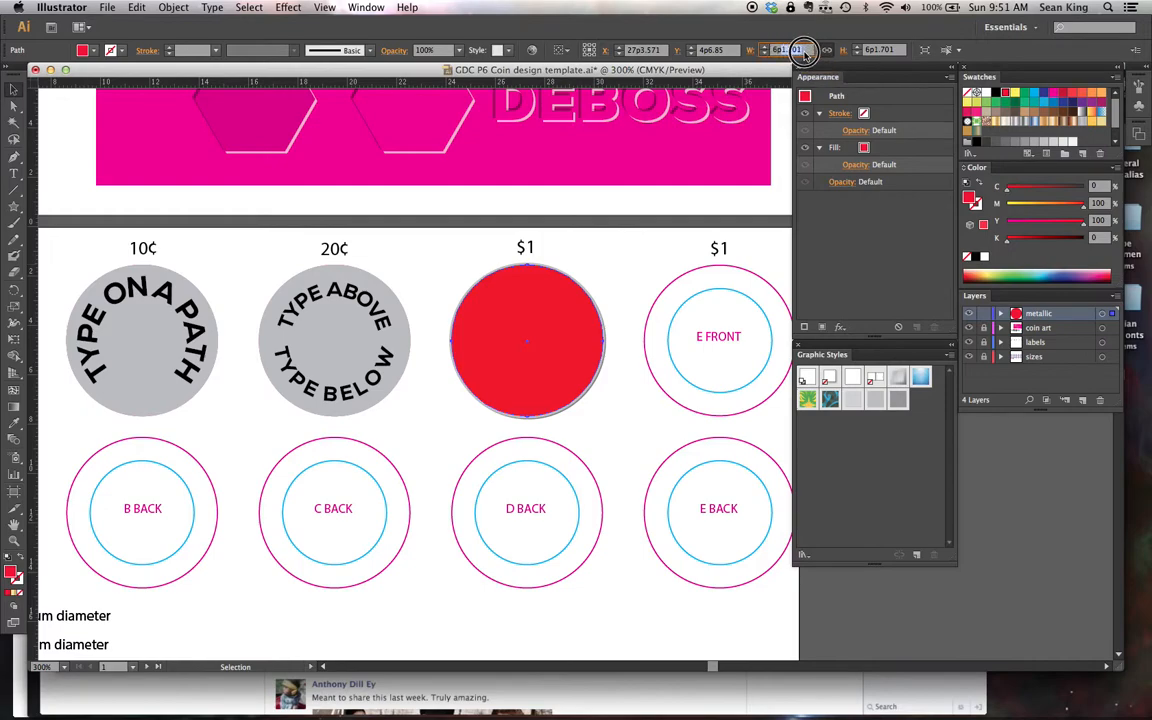
type("6p3")
key("Tab")
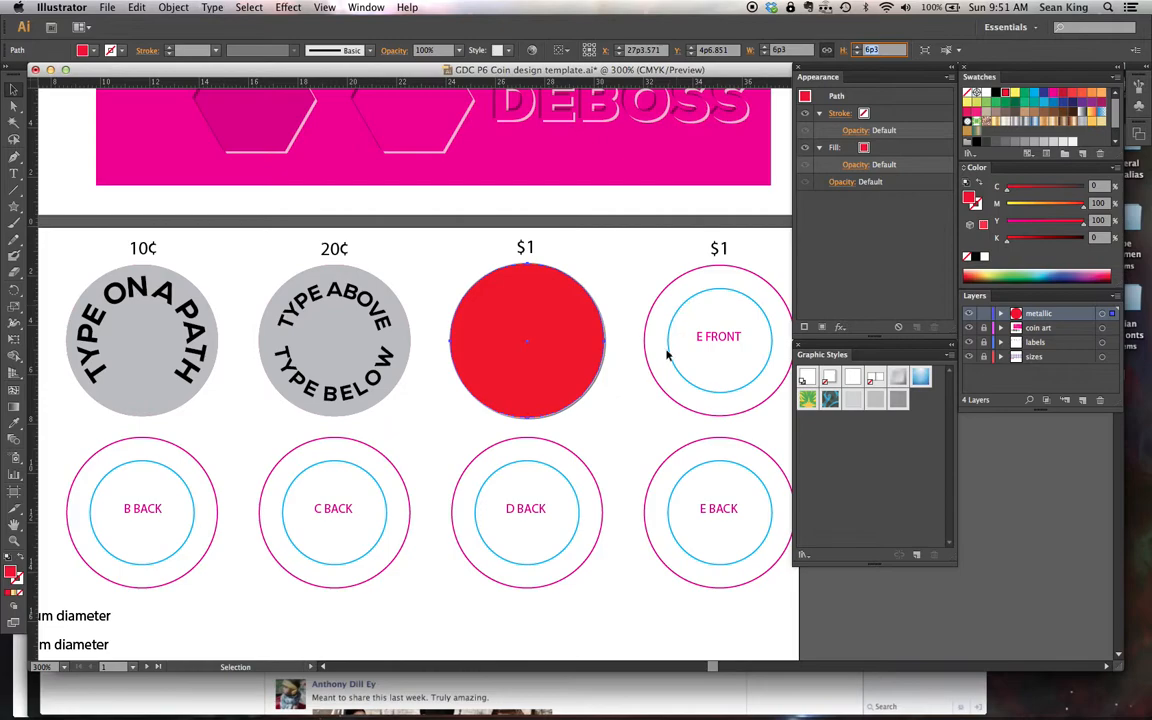
left_click(643, 382)
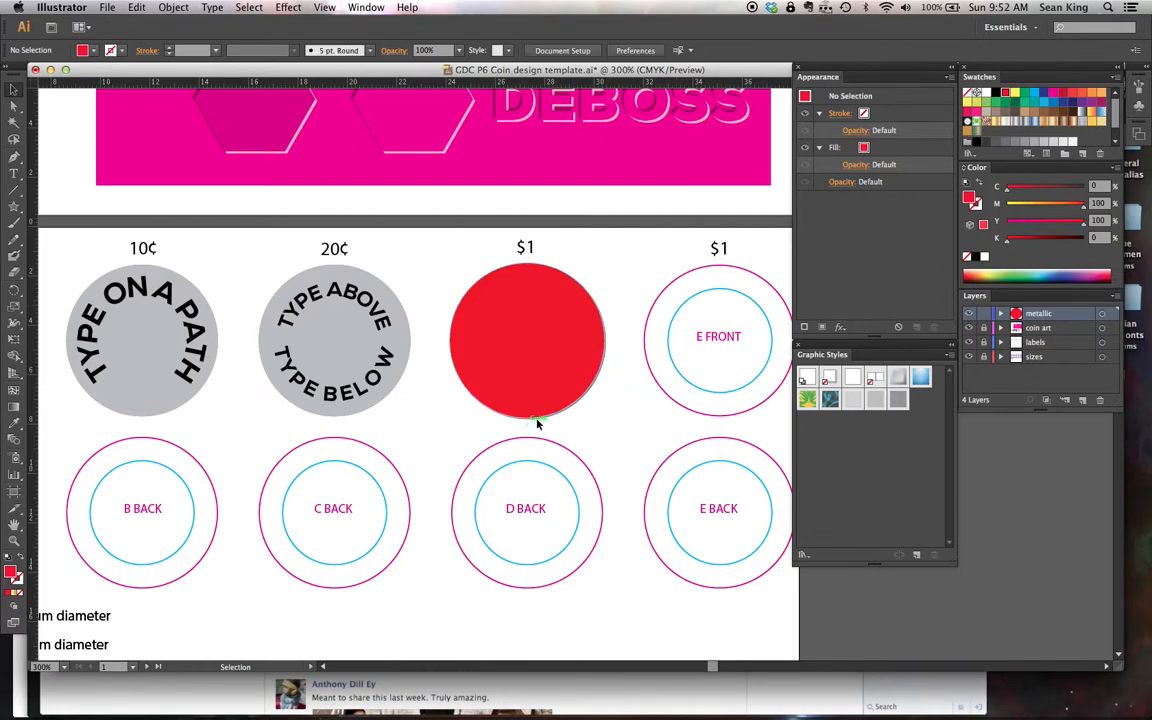
left_click(582, 348)
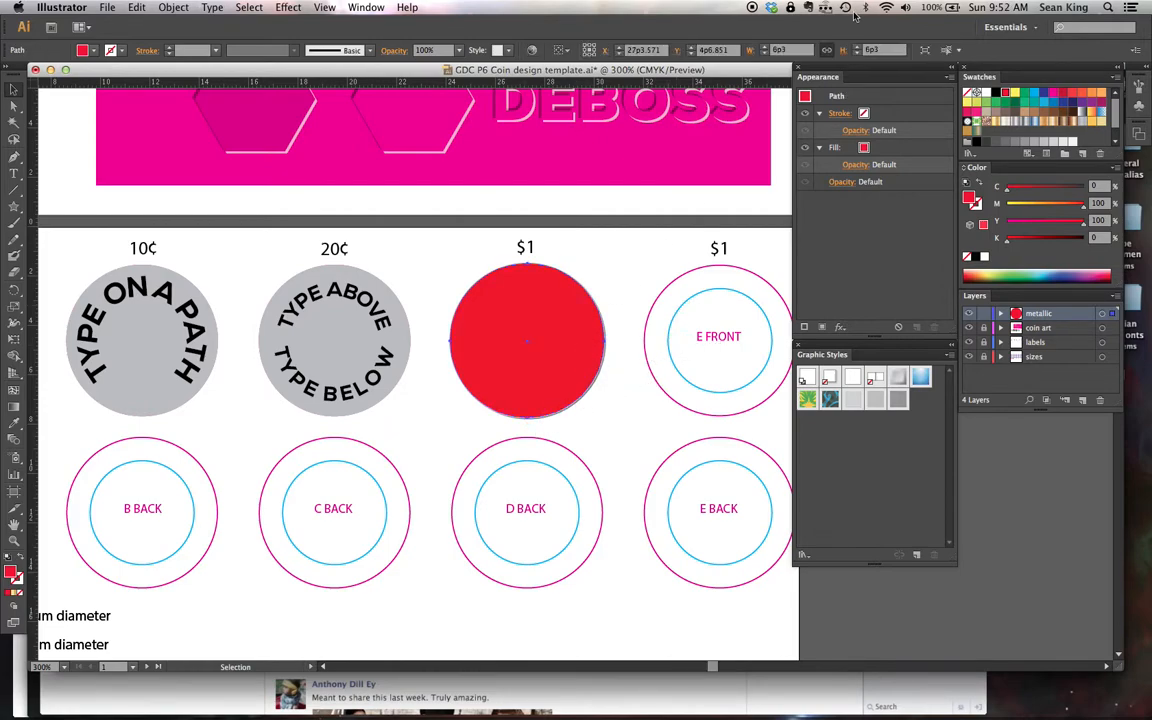
left_click(765, 48)
left_click(628, 376)
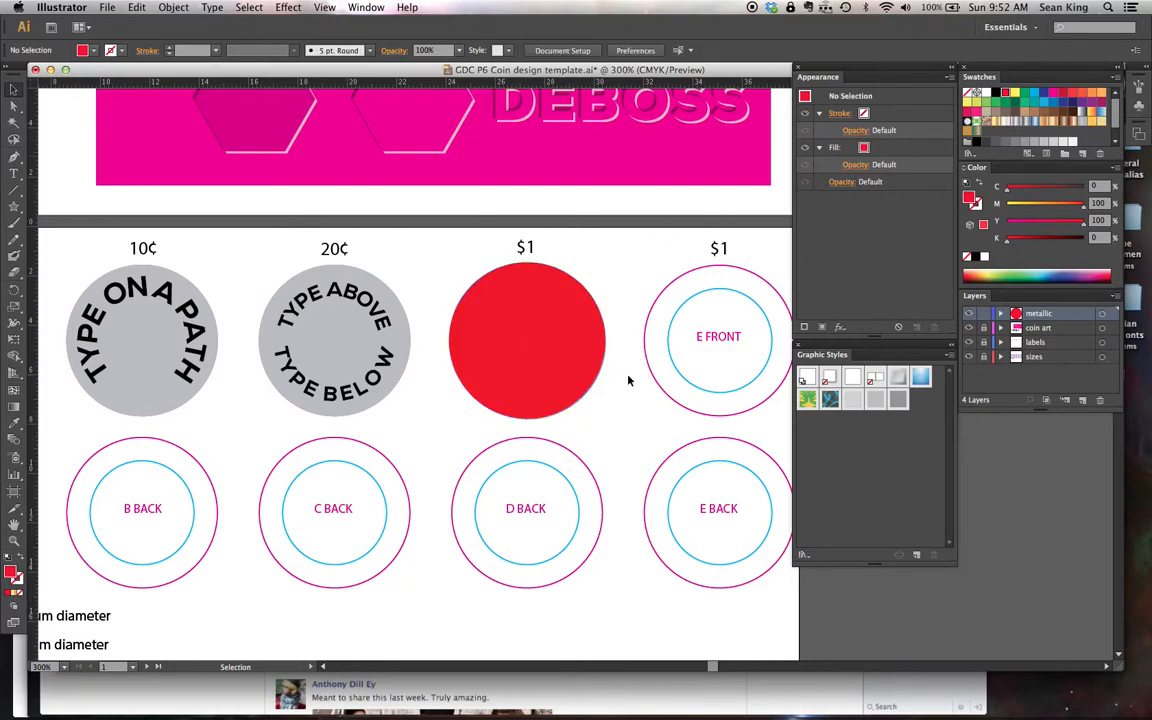
Set the red circle's blending mode to Multiply
left_click(541, 388)
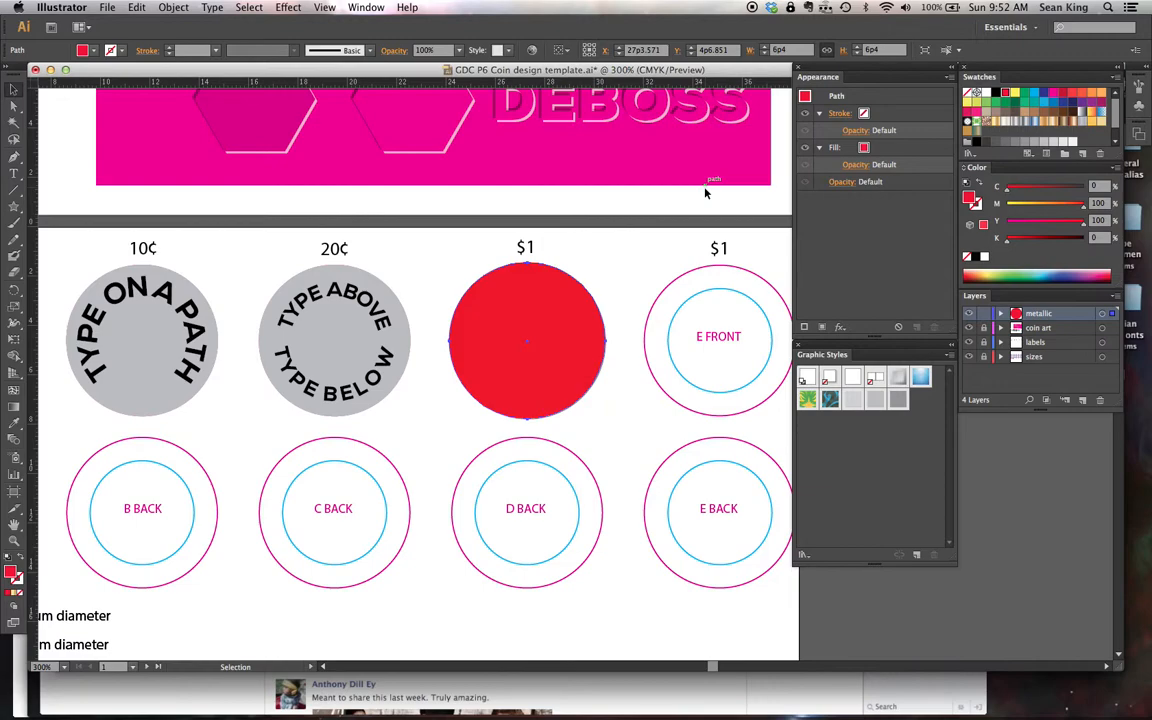
left_click(366, 7)
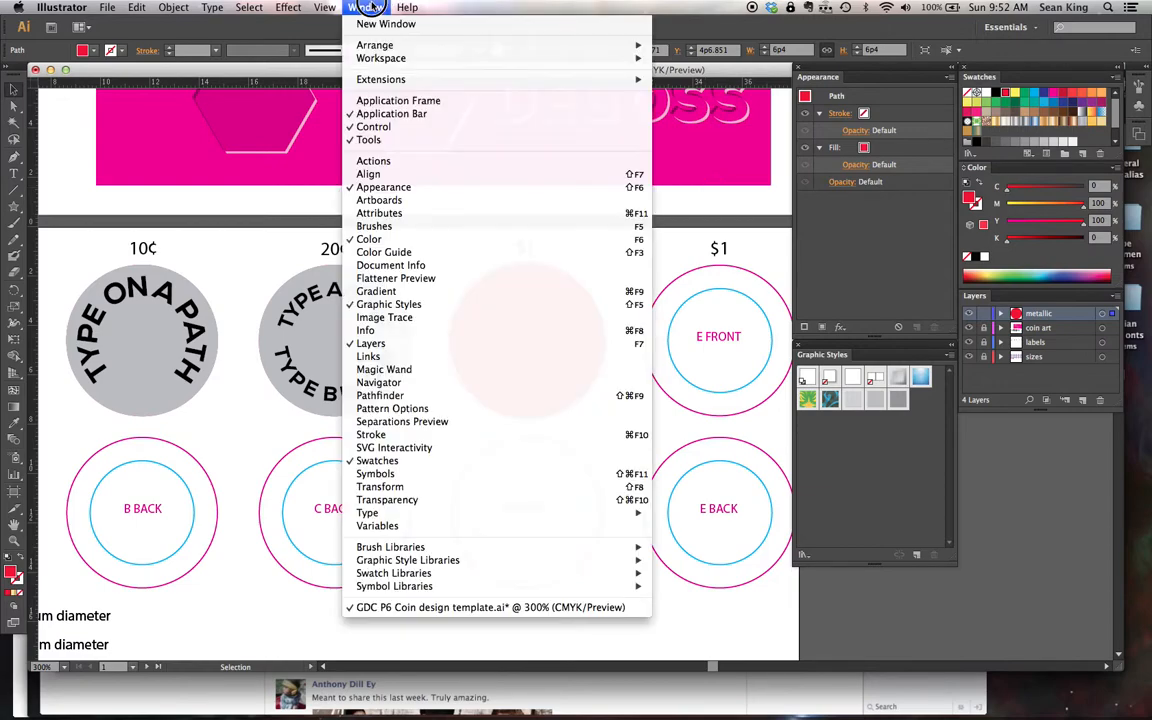
left_click(396, 500)
left_click(816, 295)
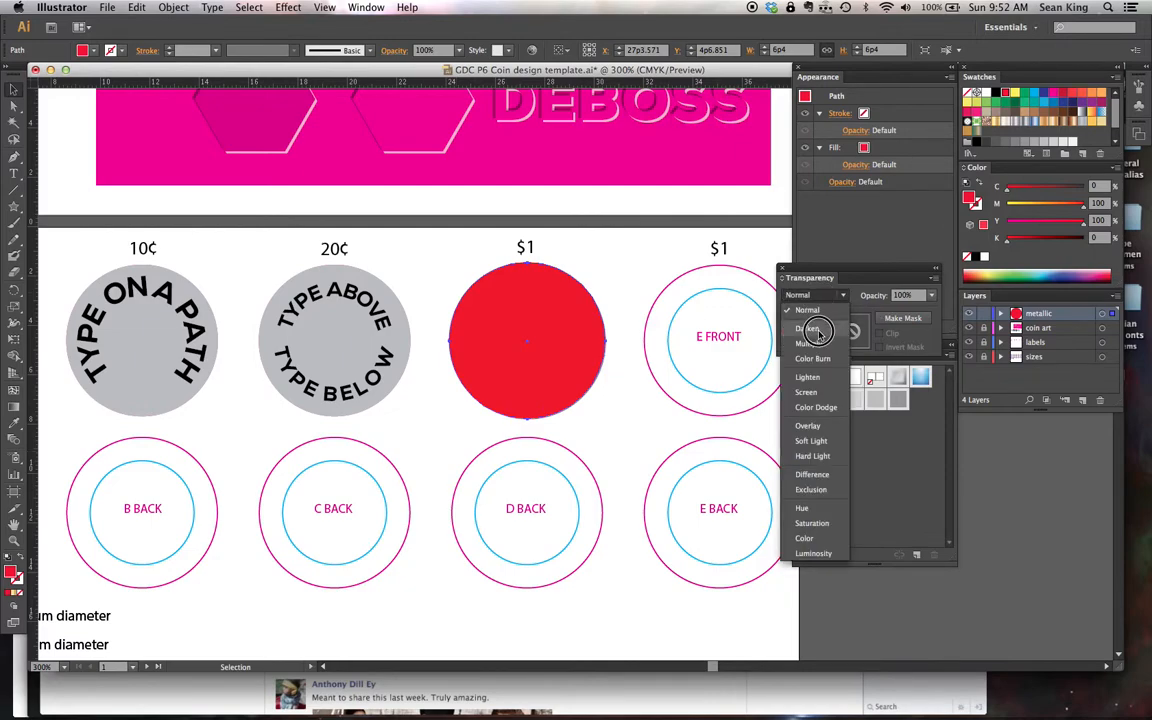
left_click(818, 342)
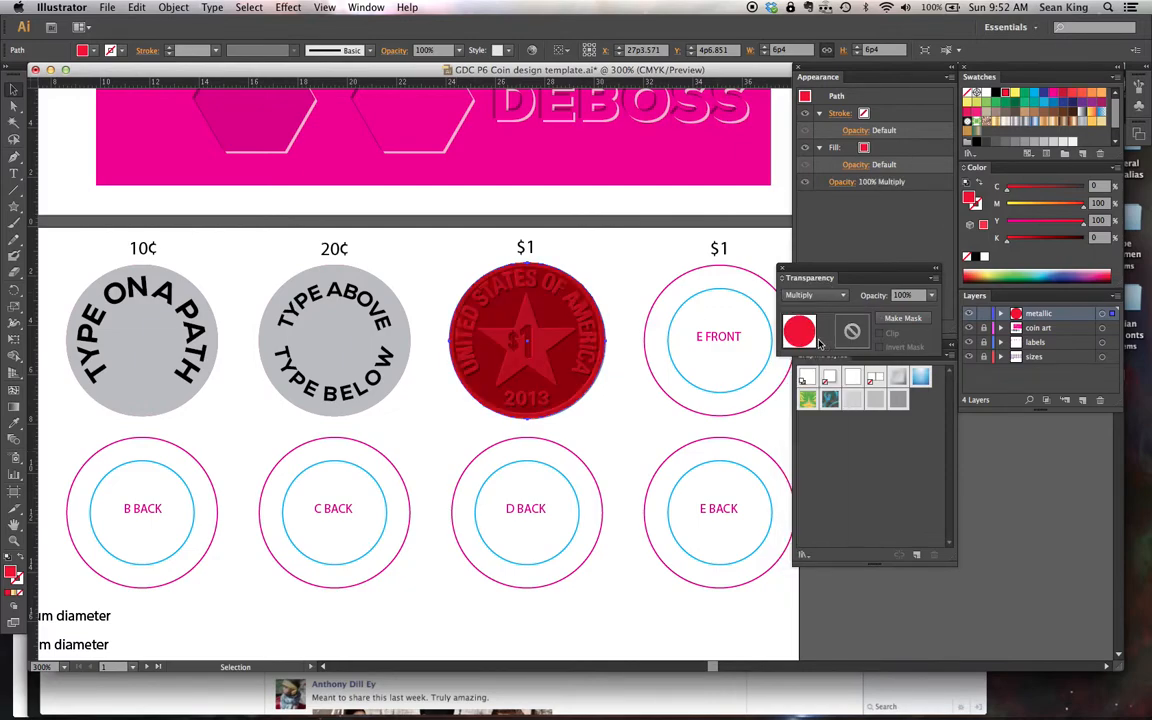
Try 80% opacity on the red circle, set it to 90% instead, and hide the metallic layer
left_click(903, 296)
type("80")
key("Return")
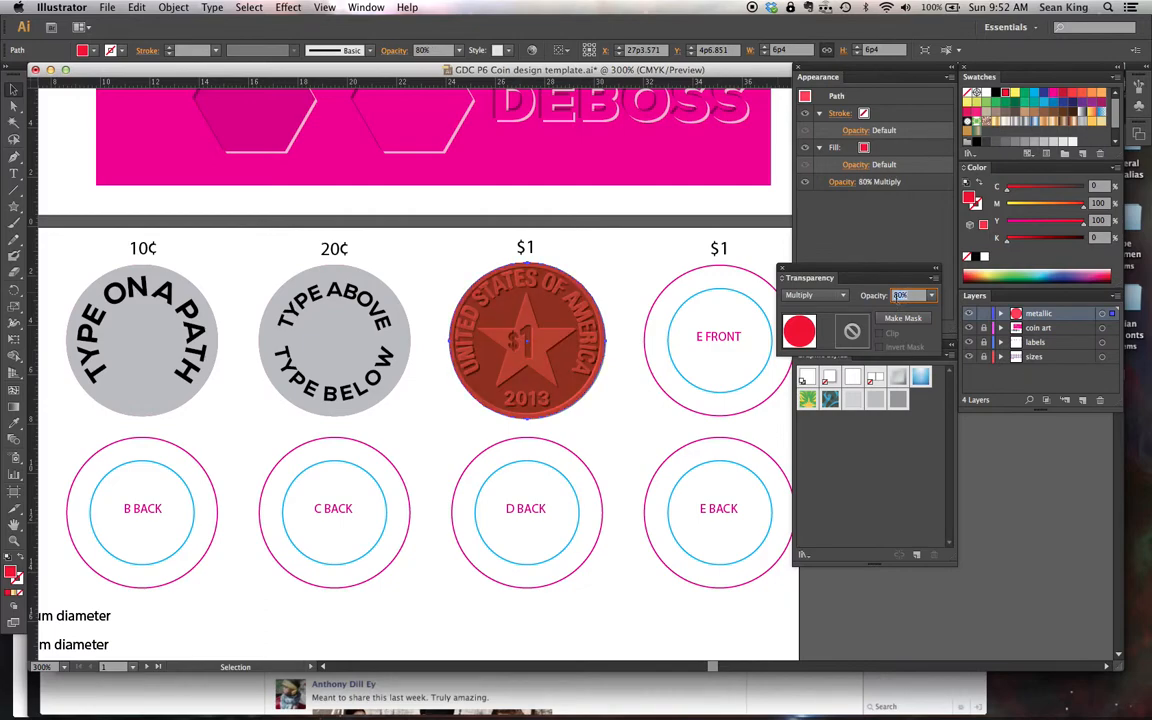
type("90")
key("Return")
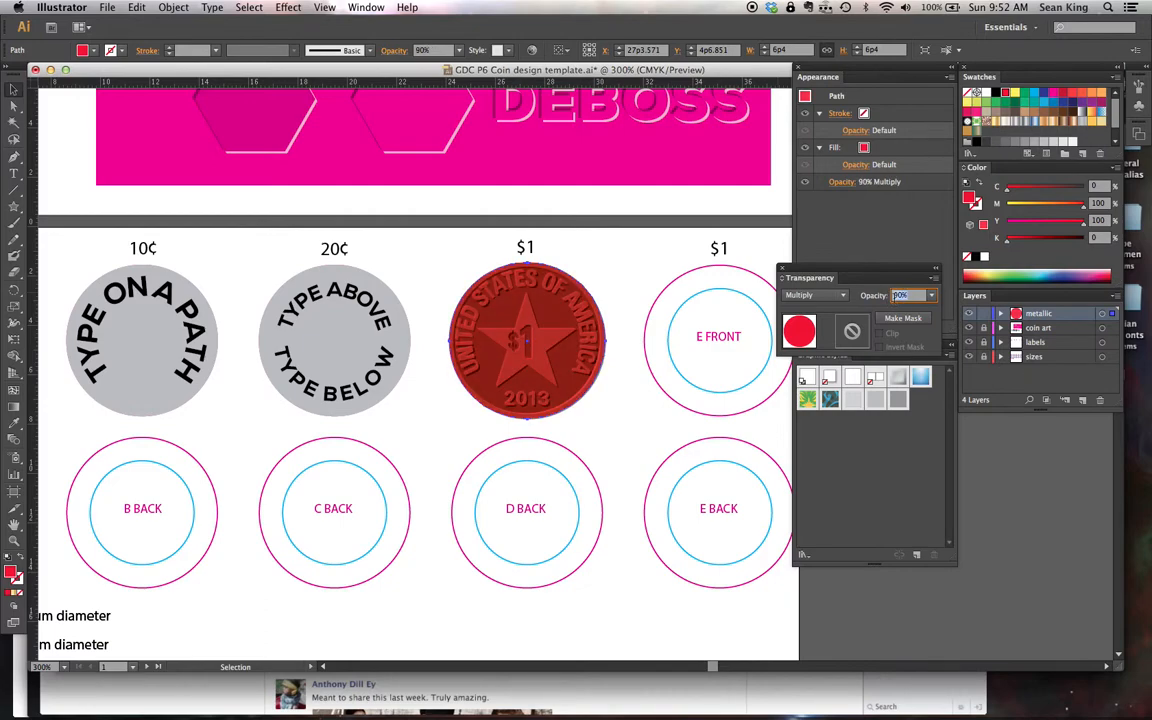
left_click(620, 276)
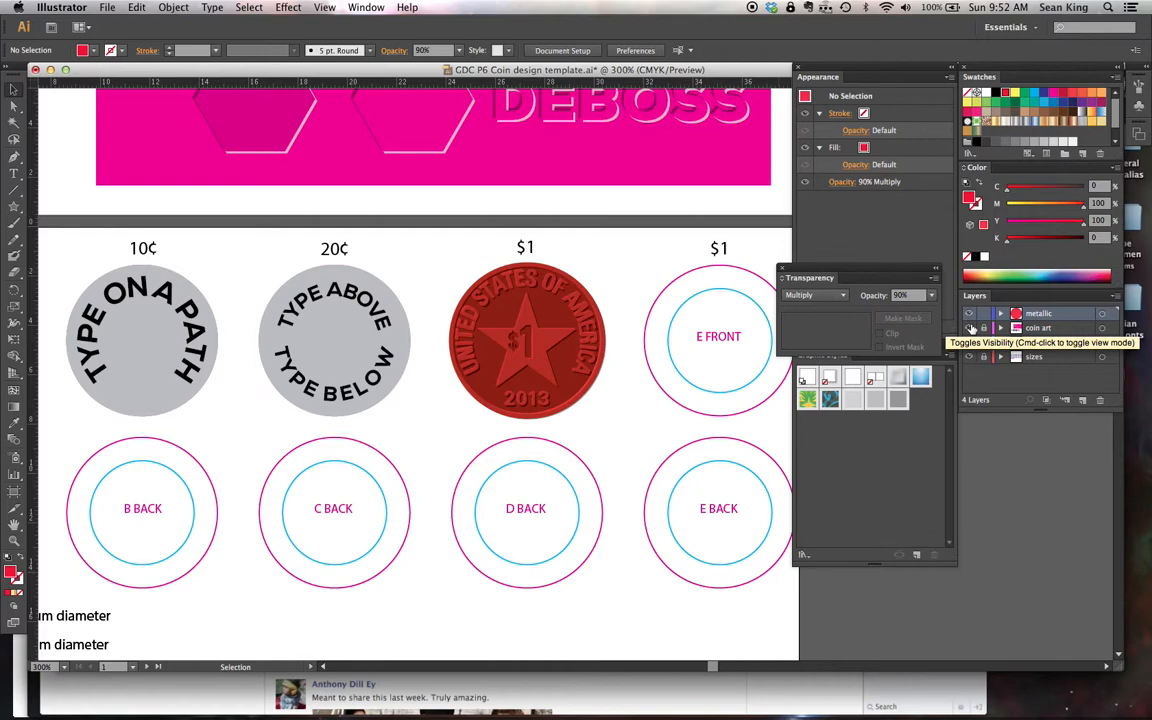
left_click(969, 314)
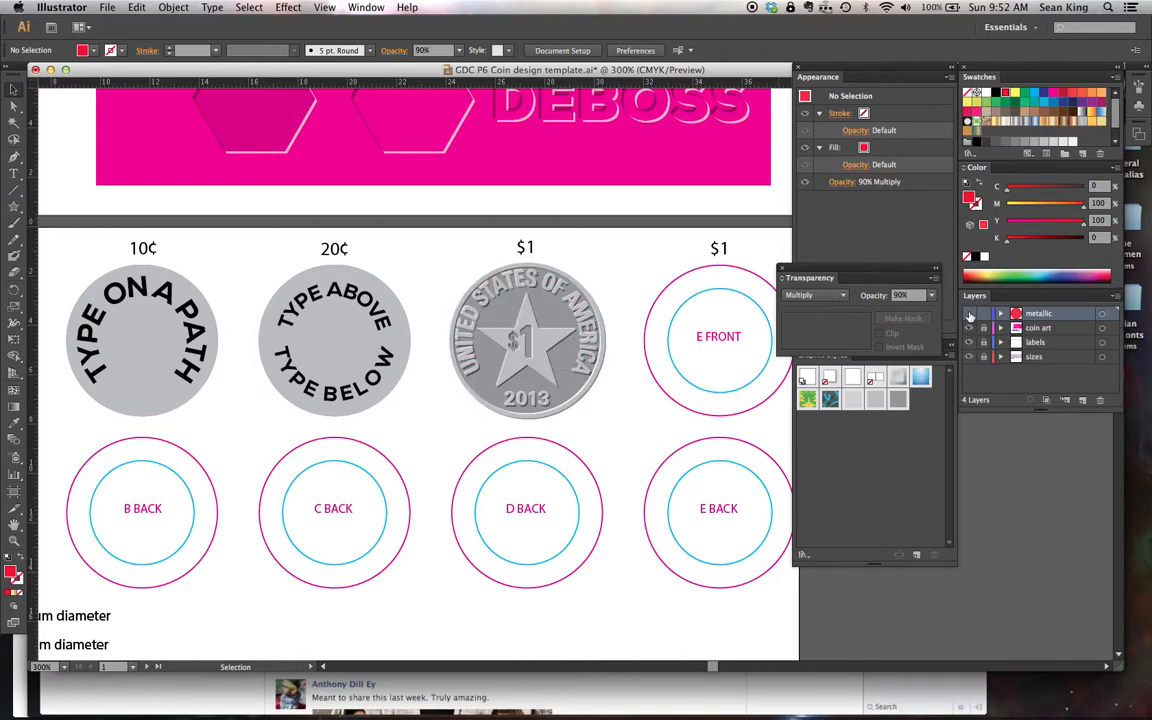
Show the metallic layer, and set the red circle's blending mode to Normal and its opacity to 100%
left_click(969, 314)
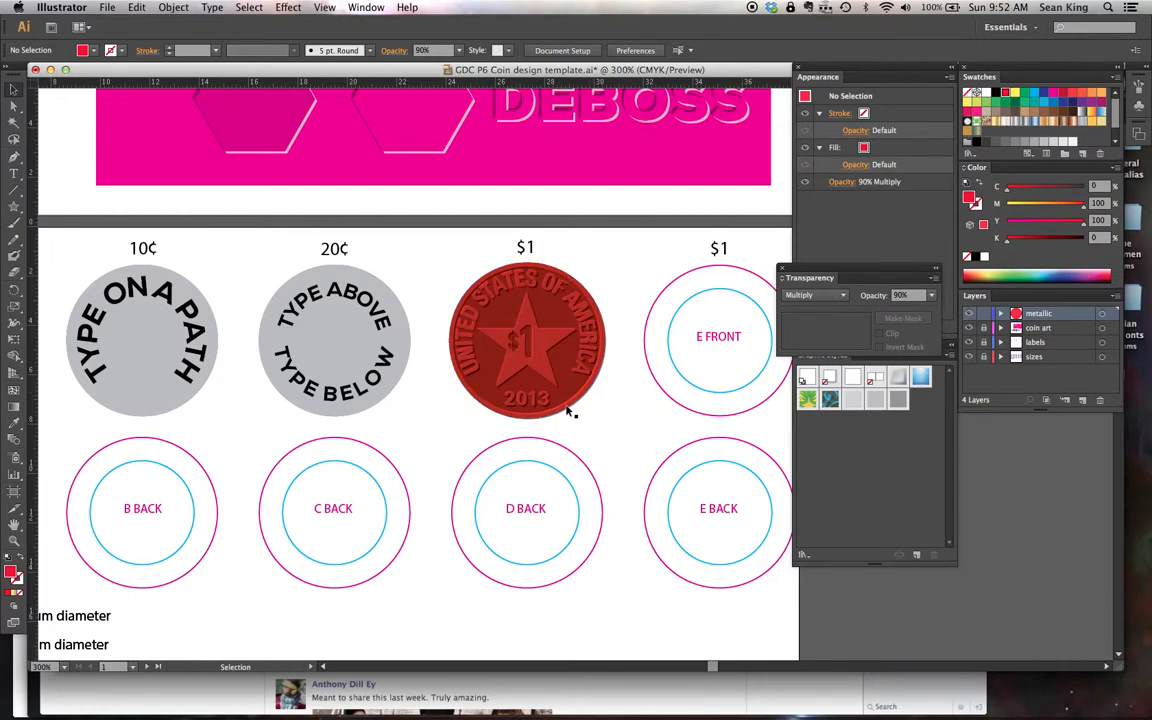
left_click(560, 315)
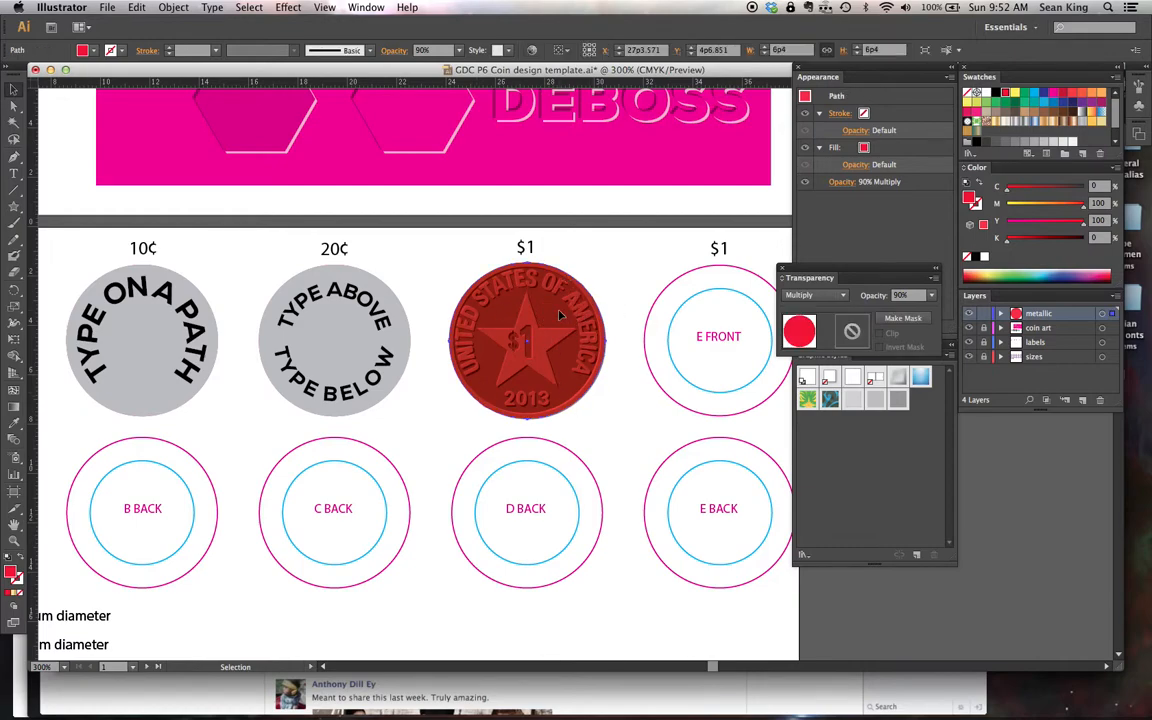
left_click(815, 295)
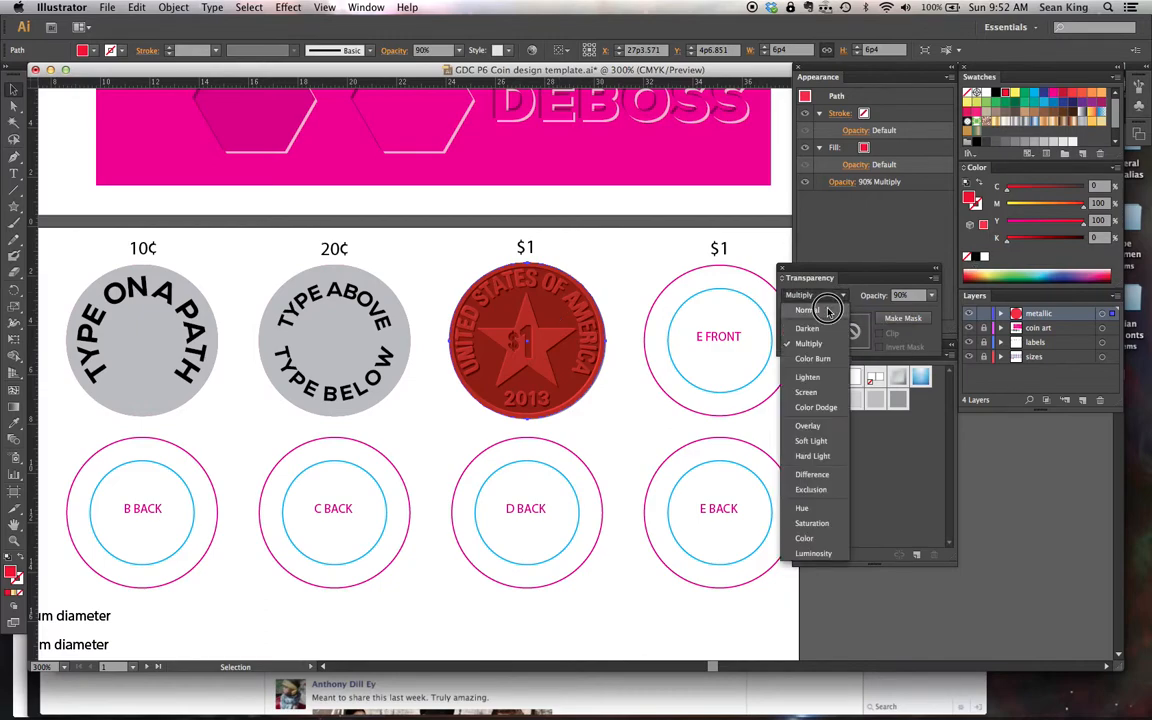
left_click(805, 260)
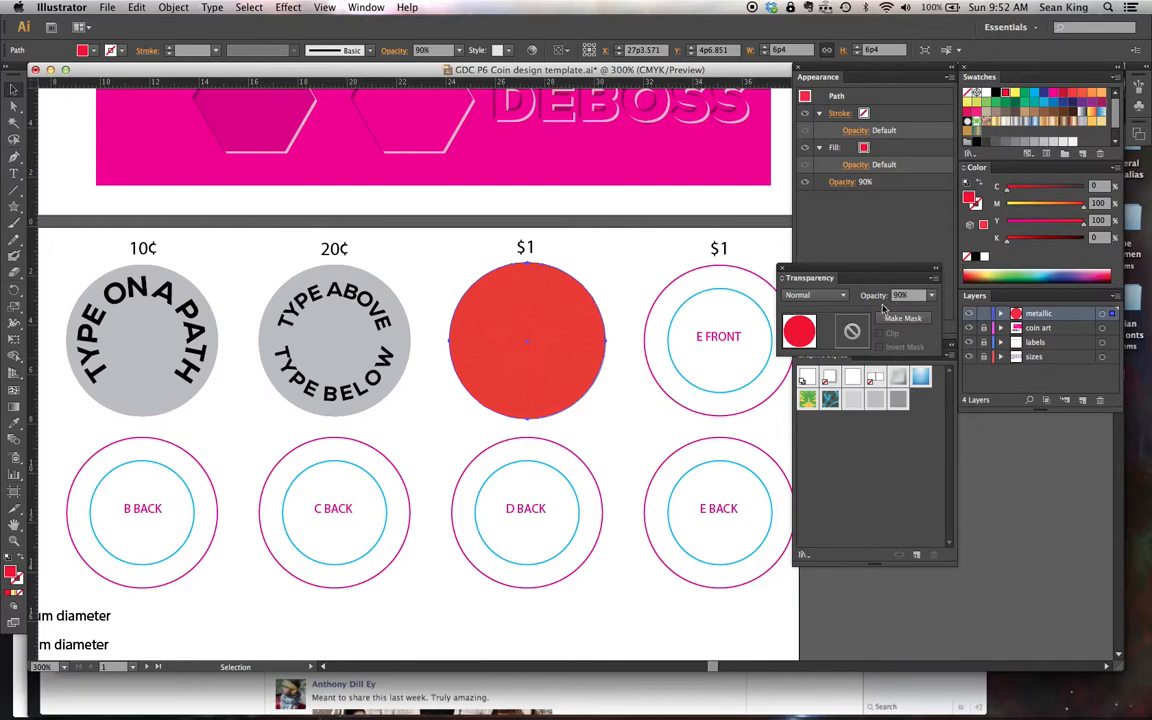
left_click(897, 298)
type("100")
key("Return")
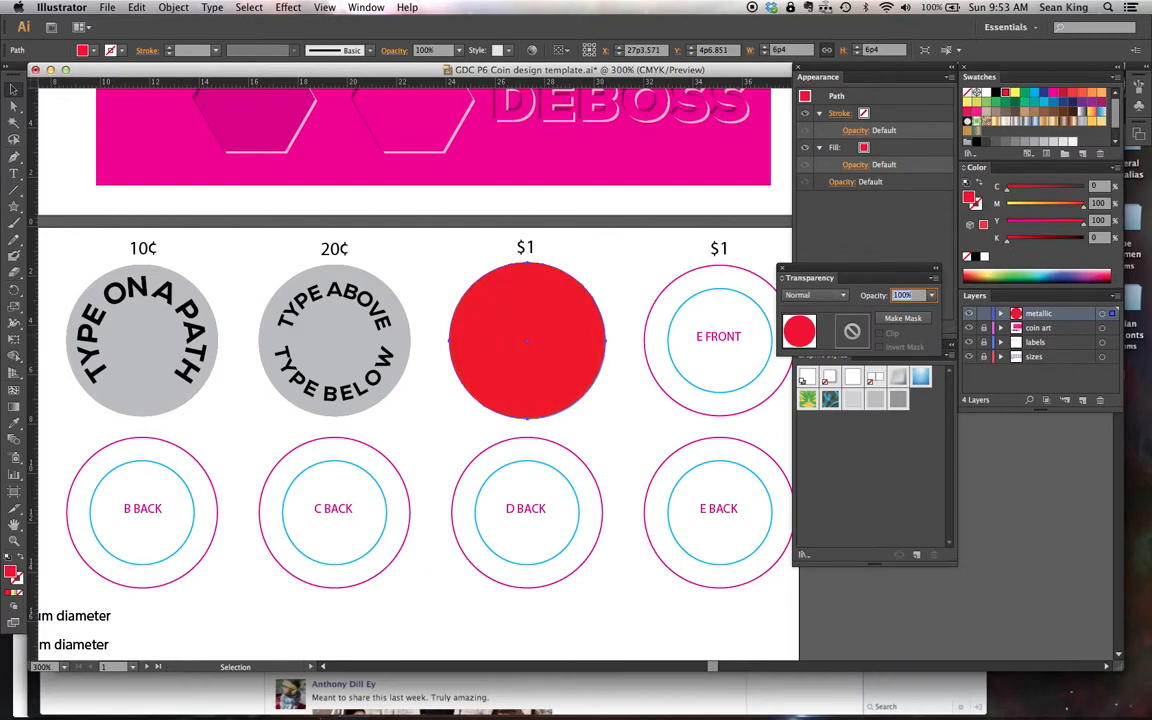
left_click(624, 259)
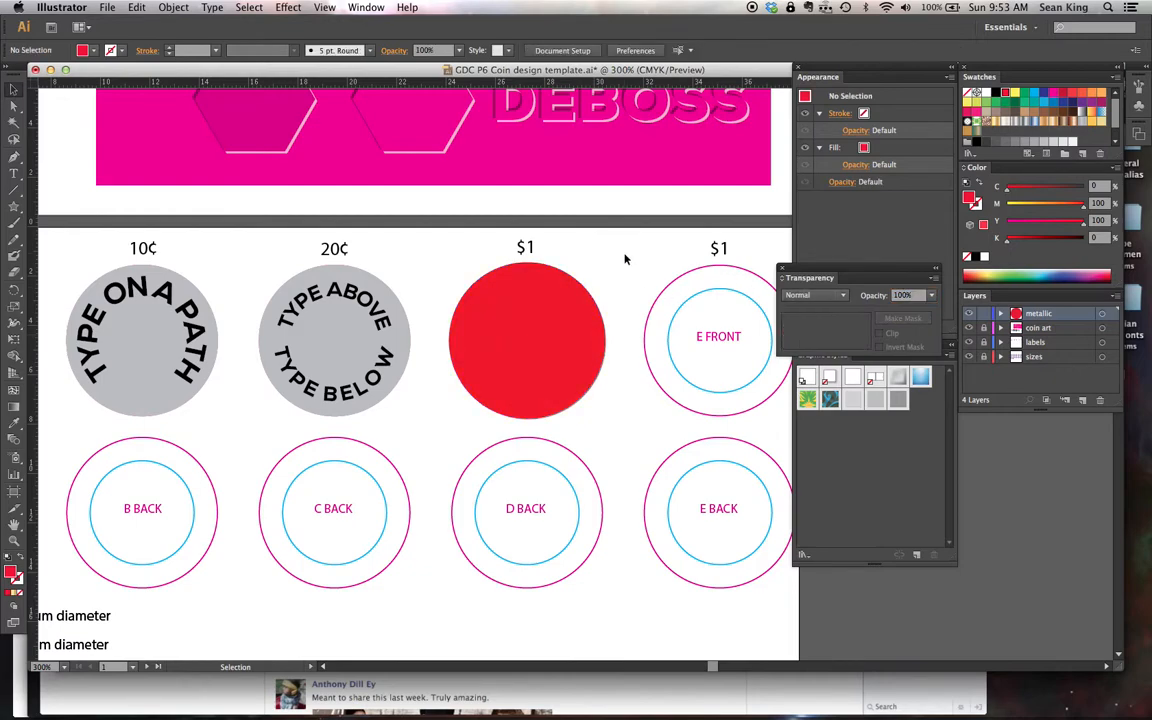
Dock the Transparency panel below Layers, and open the Gradient panel and dock it beneath Transparency
left_click(551, 322)
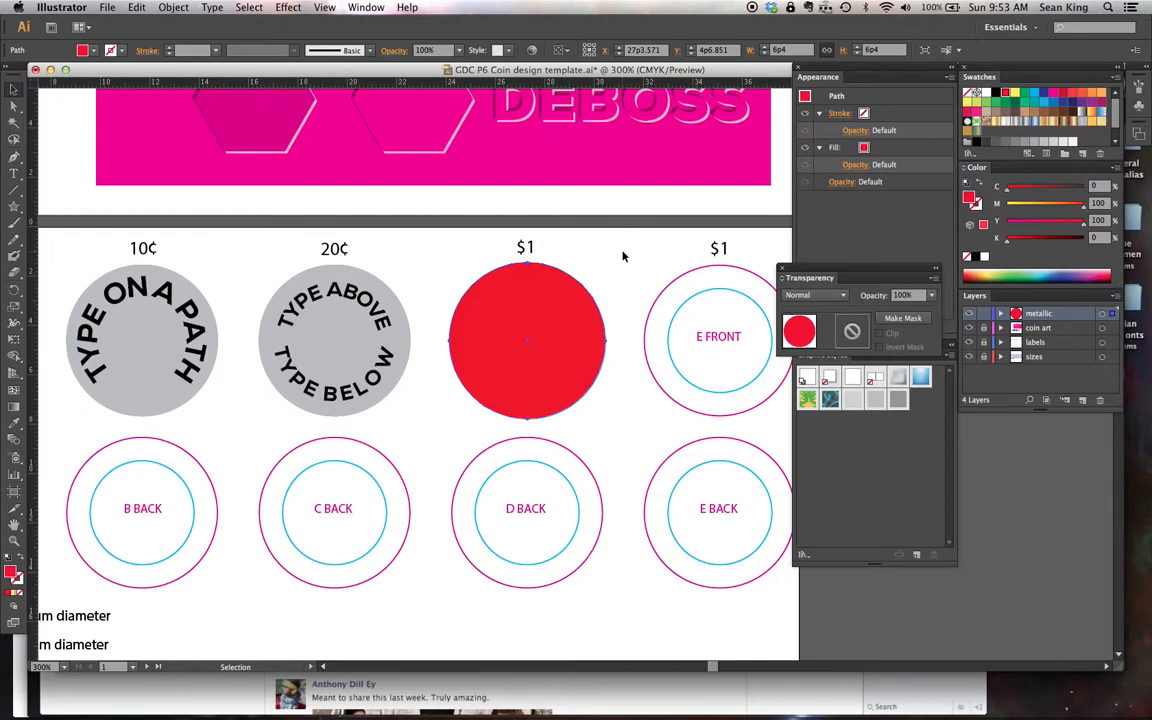
left_click(806, 270)
left_click_drag(806, 270, 990, 427)
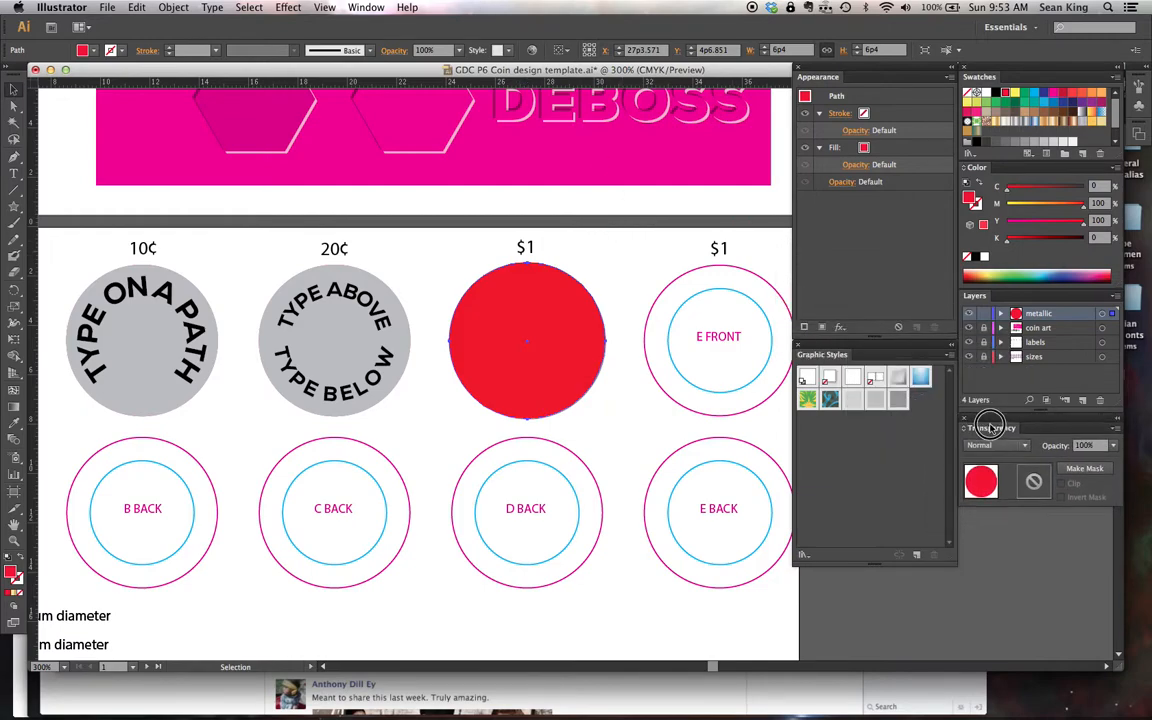
left_click(358, 8)
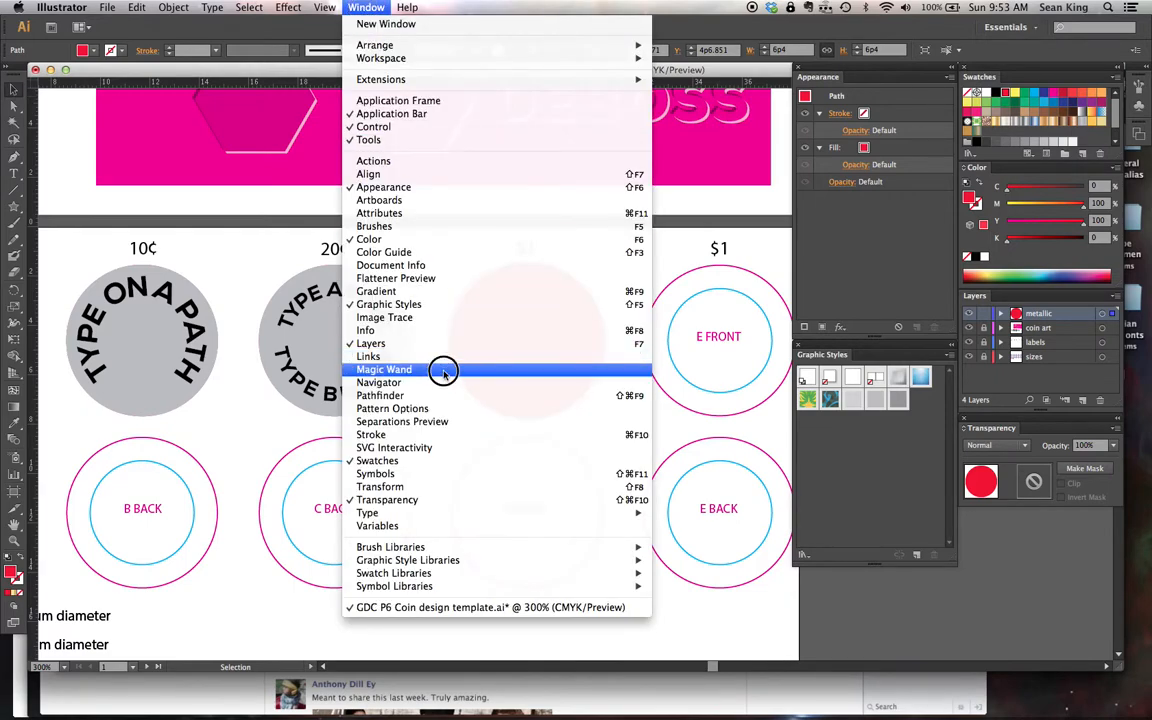
left_click(447, 292)
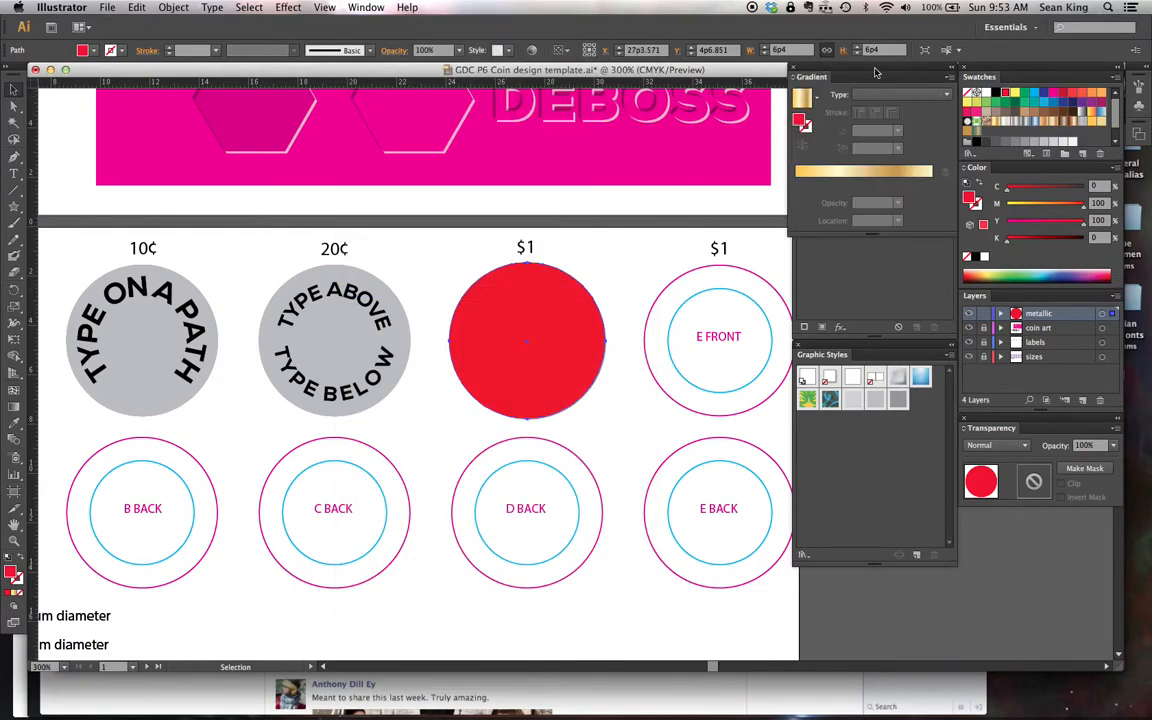
left_click_drag(875, 72, 1015, 490)
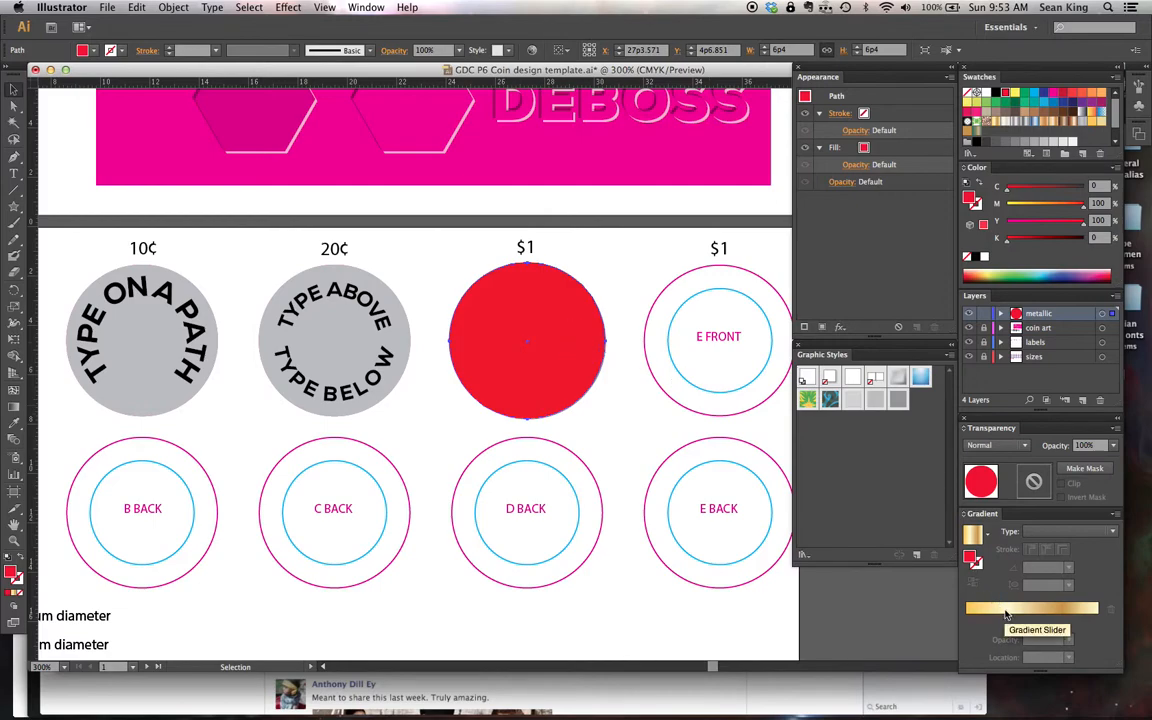
Fill the red circle with the gold linear gradient and remove its intermediate colour stops, keeping only the two end stops
left_click(974, 535)
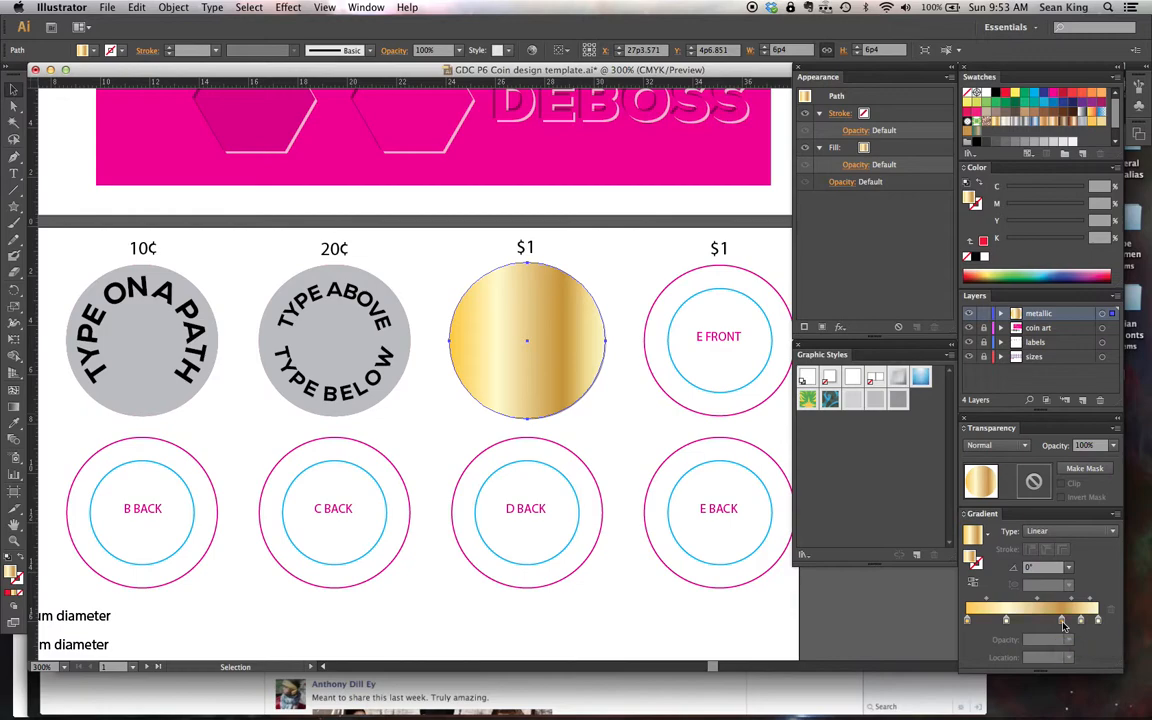
left_click(1006, 621)
left_click_drag(1006, 621, 900, 585)
left_click_drag(1073, 654, 900, 585)
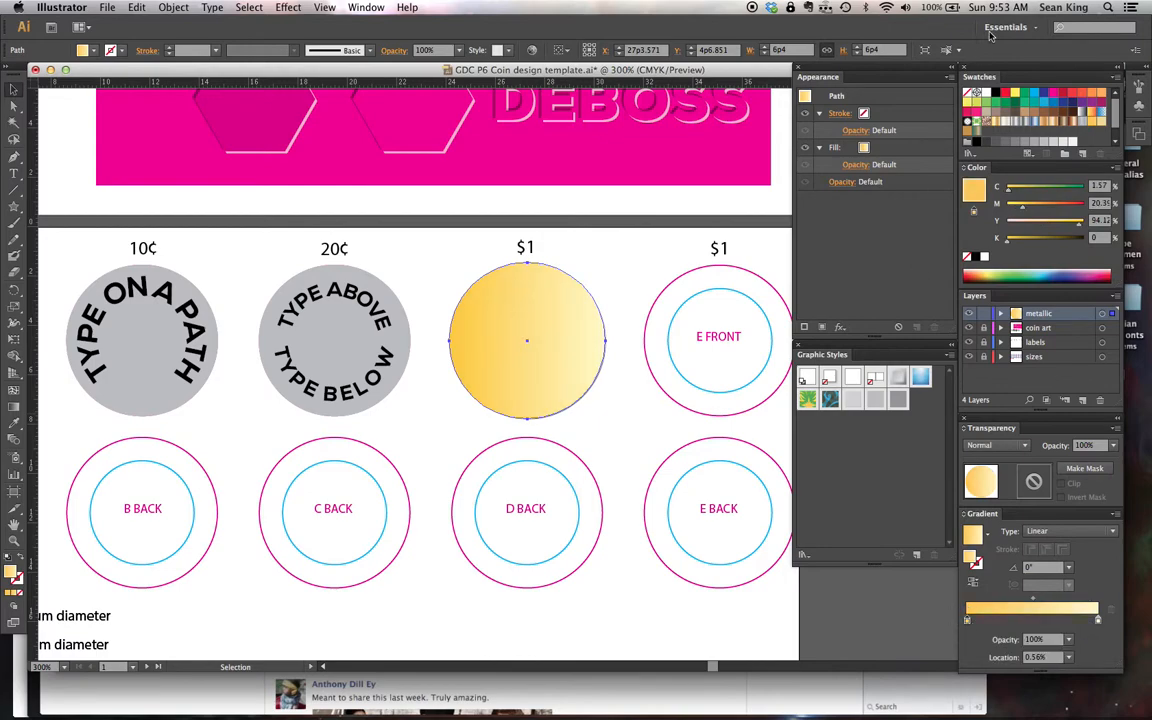
Try a solid blue fill on the circle, reapply the two-stop gradient, and recolour its start blue and its end yellow
left_click(1043, 92)
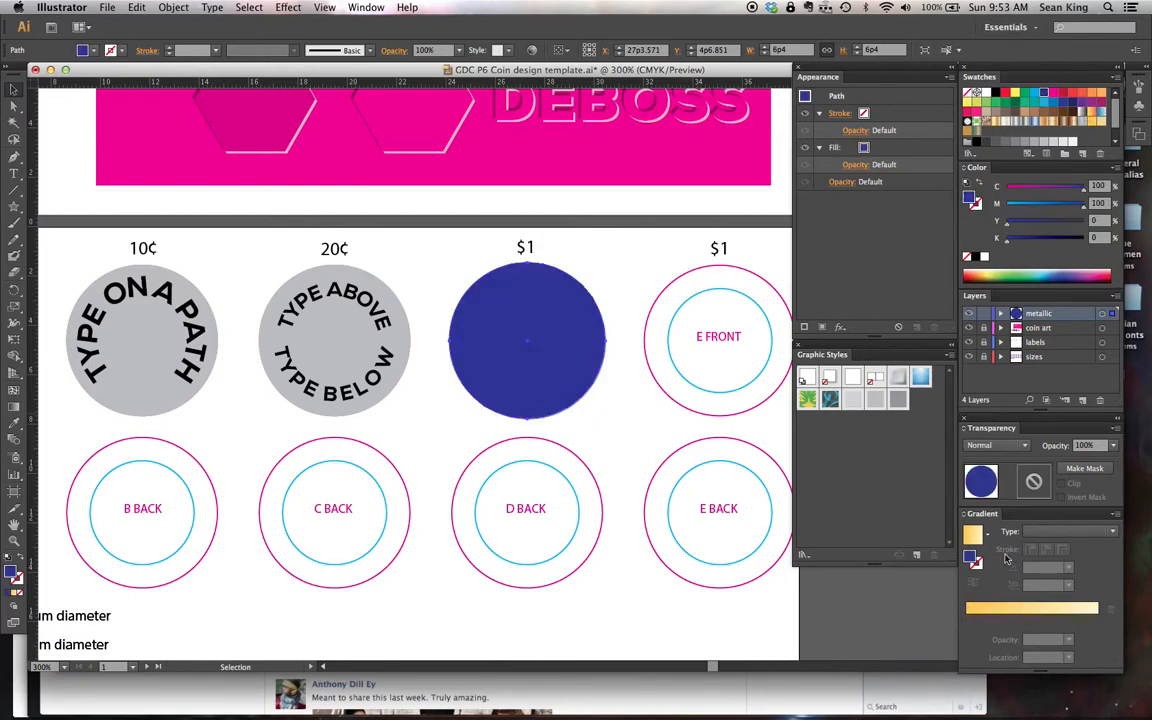
left_click(991, 612)
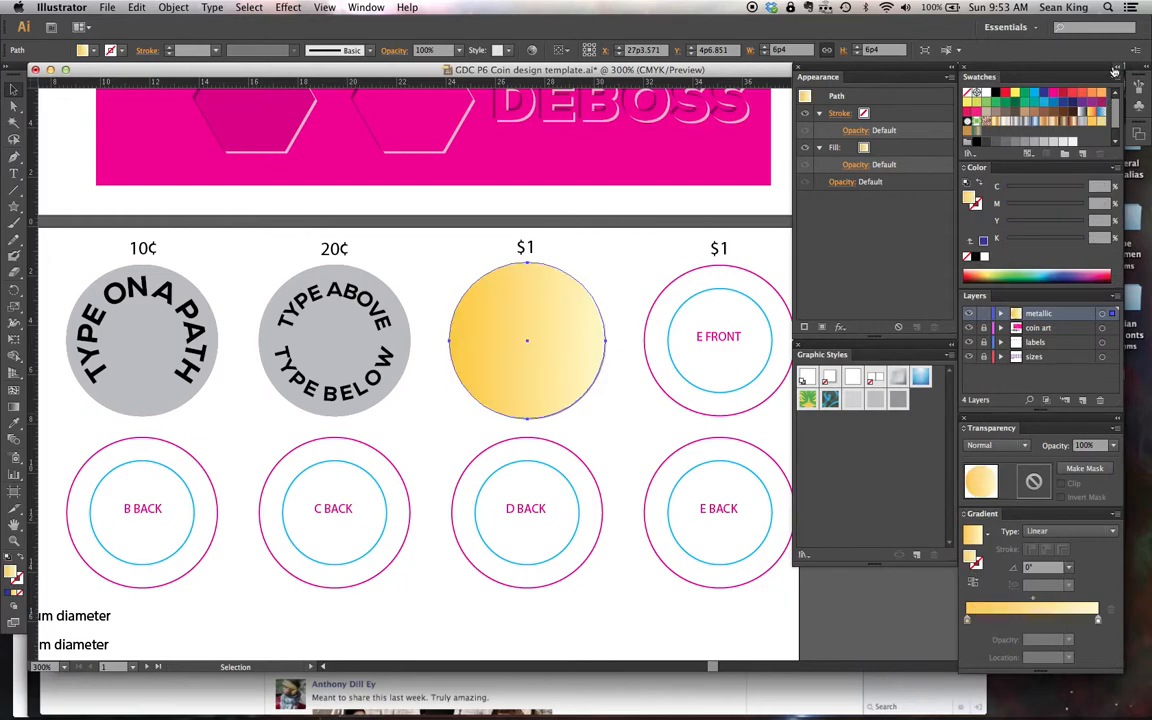
left_click_drag(1046, 95, 967, 620)
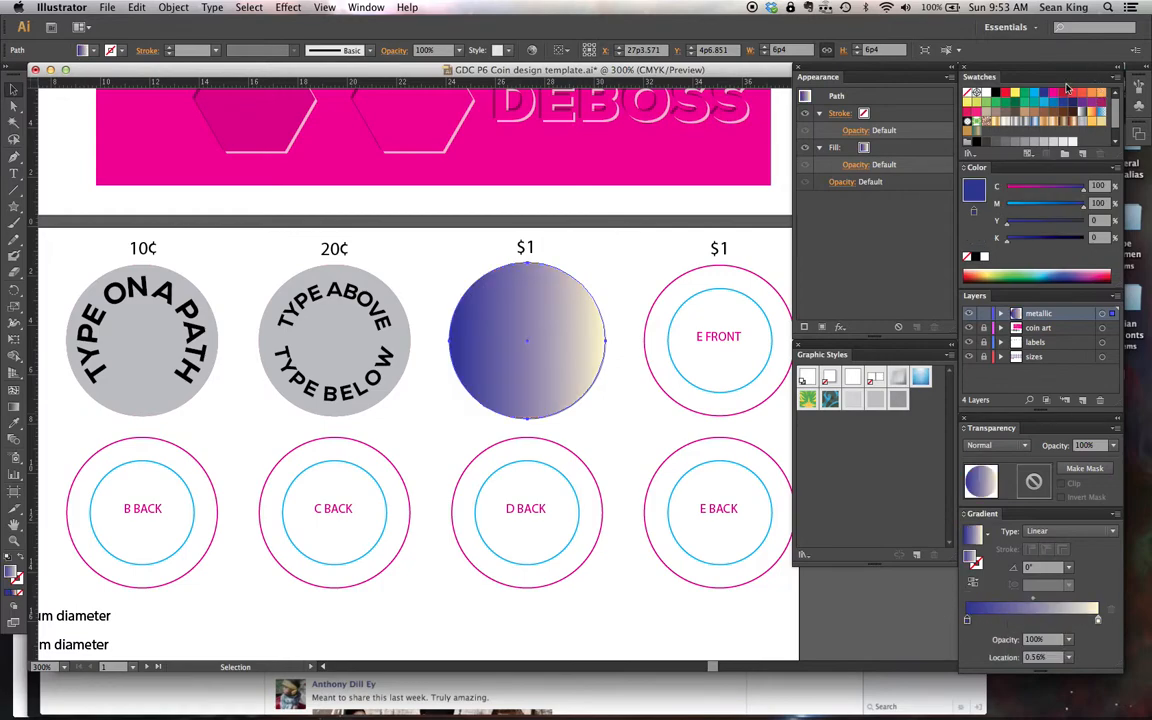
left_click(1014, 95)
left_click_drag(1014, 95, 1098, 620)
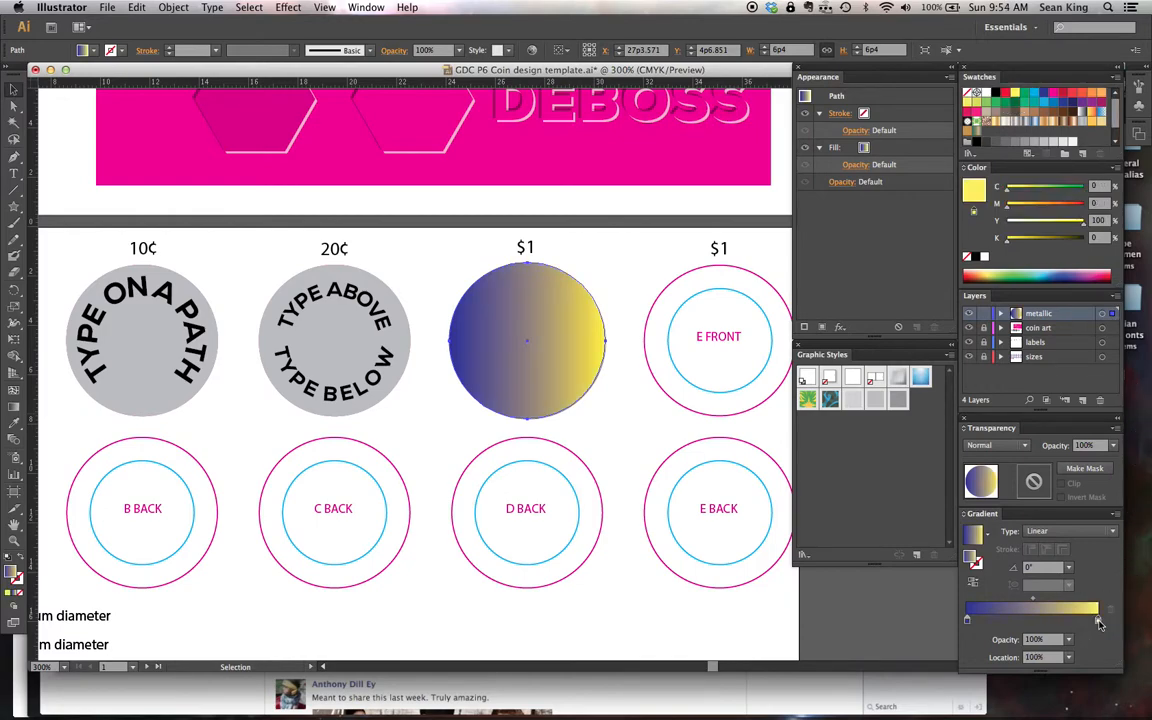
Shift the midpoint between the gradient's blue and yellow stops to about 46%
left_click(1033, 600)
left_click_drag(1033, 600, 1028, 601)
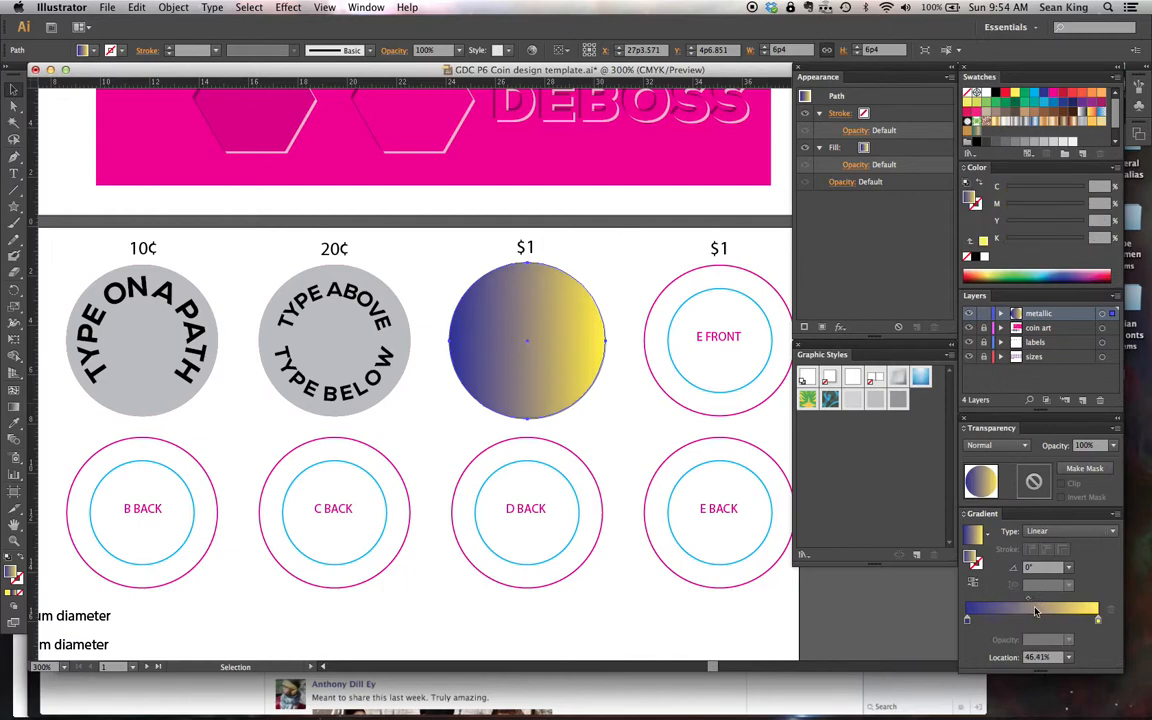
mouse_move(1100, 627)
left_mouse_down()
mouse_move(1060, 625)
mouse_move(1120, 618)
left_mouse_up()
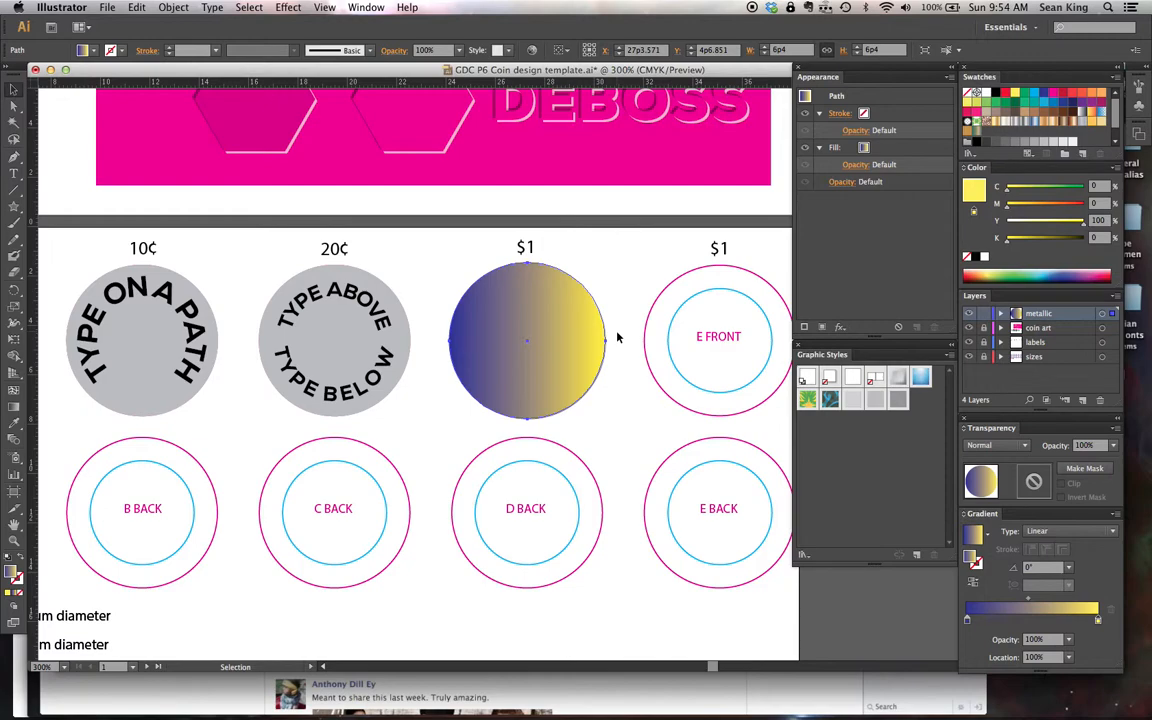
Load the Metals gradient swatch library and place it beside the Gradient panel
left_click(366, 7)
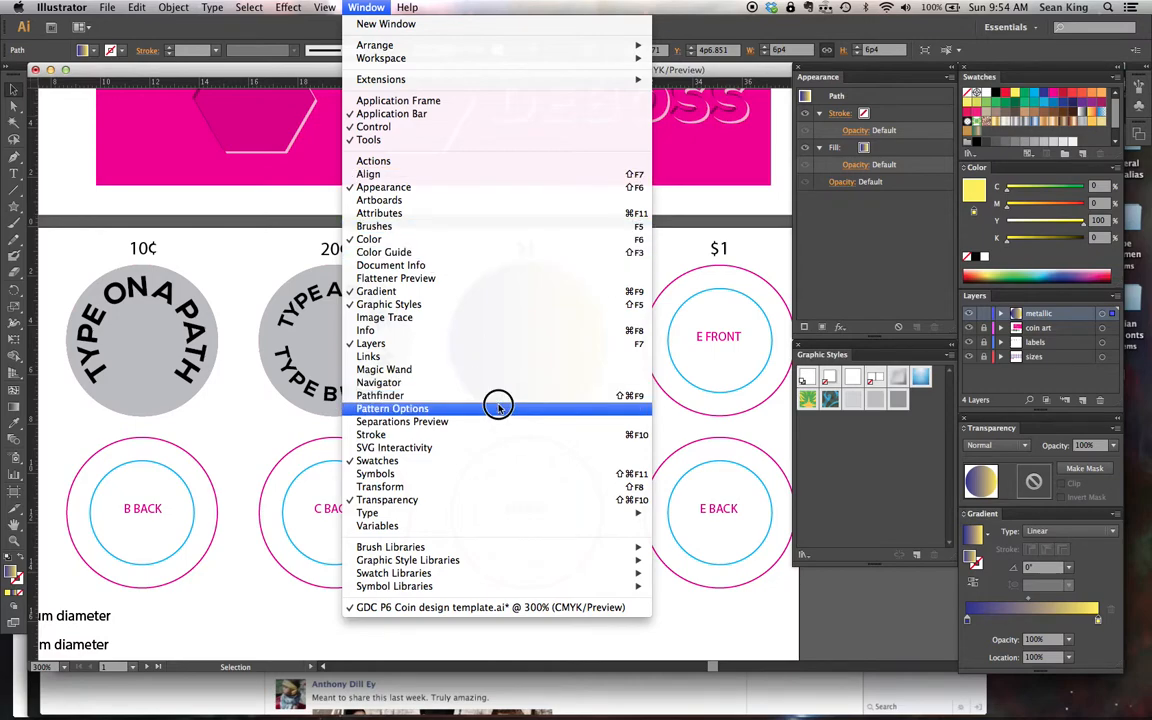
left_click(878, 191)
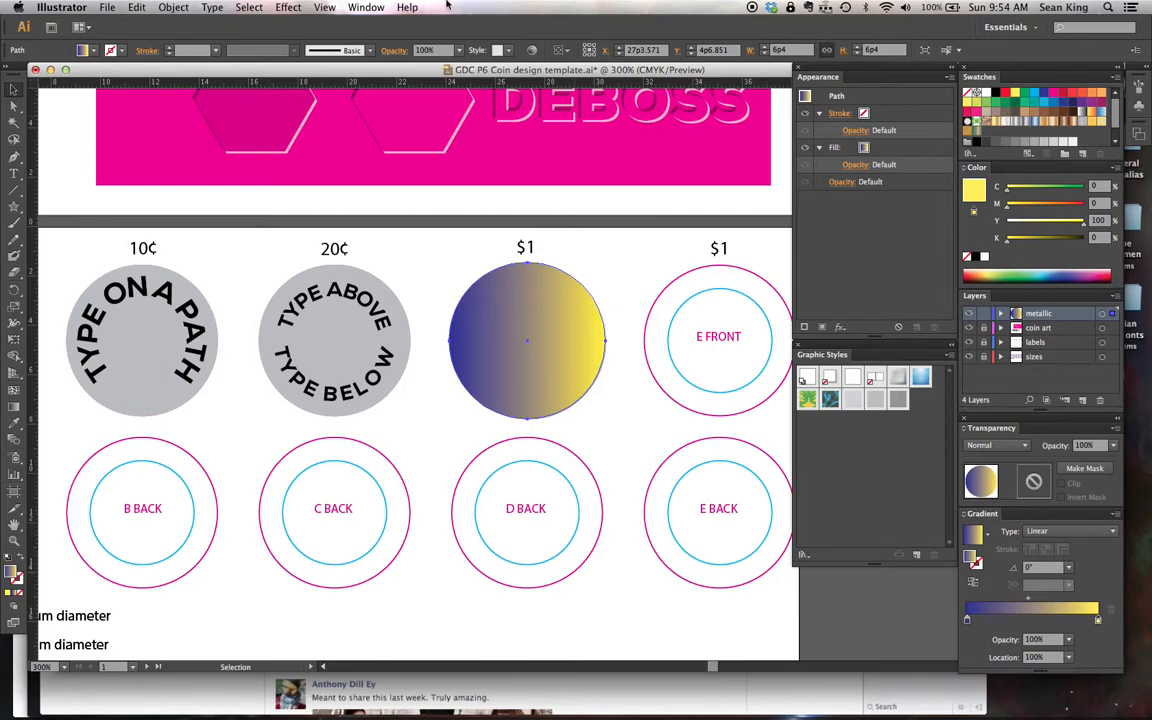
left_click(358, 6)
mouse_move(453, 588)
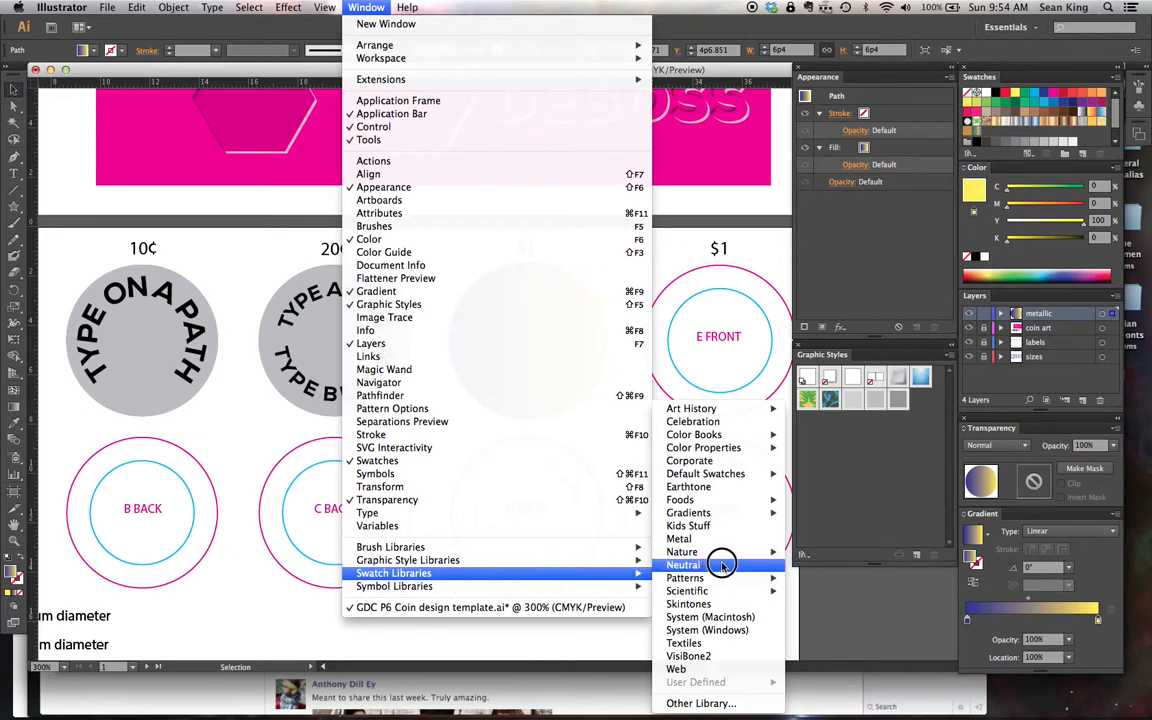
mouse_move(724, 514)
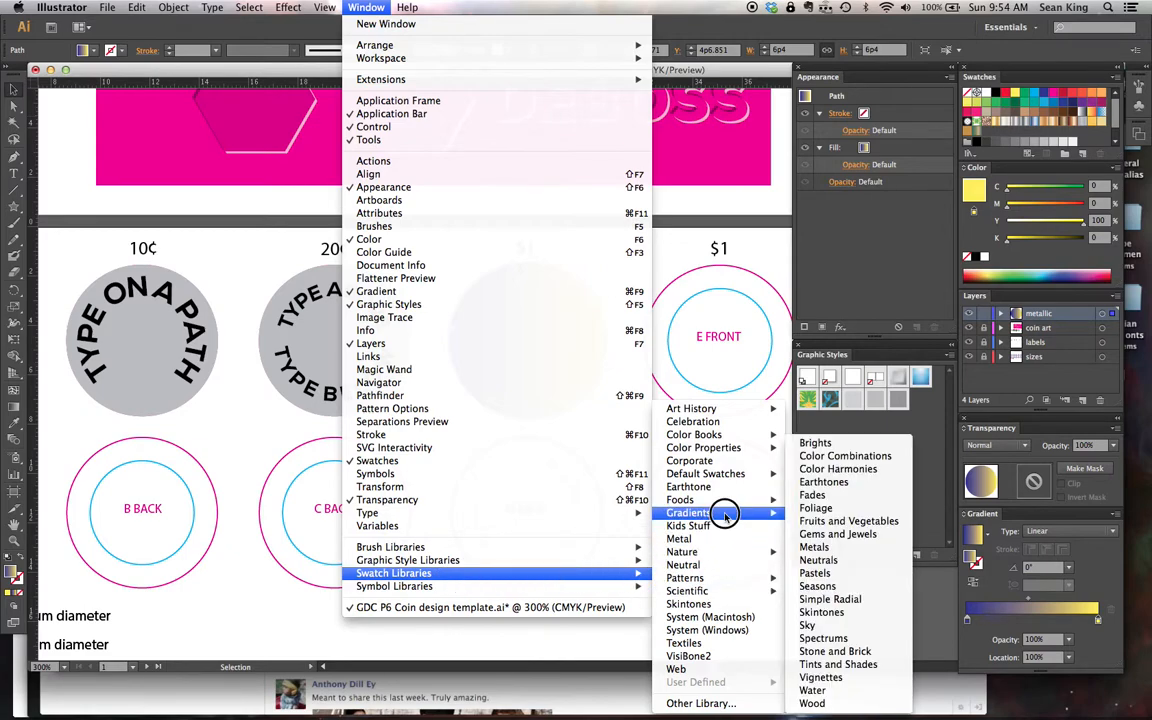
left_click(829, 548)
left_click_drag(846, 469, 817, 522)
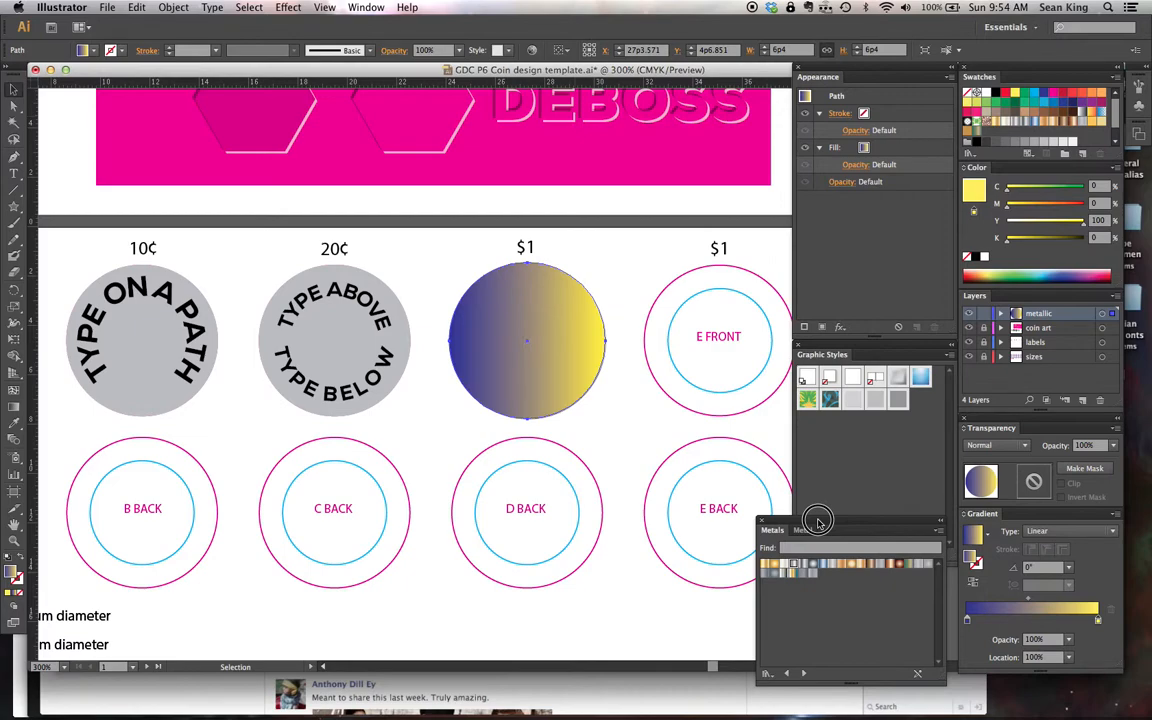
Try several Metals gradients on the circle, including gold, silvery tones, Blue Steel, Copper and a greenish one
left_click(766, 567)
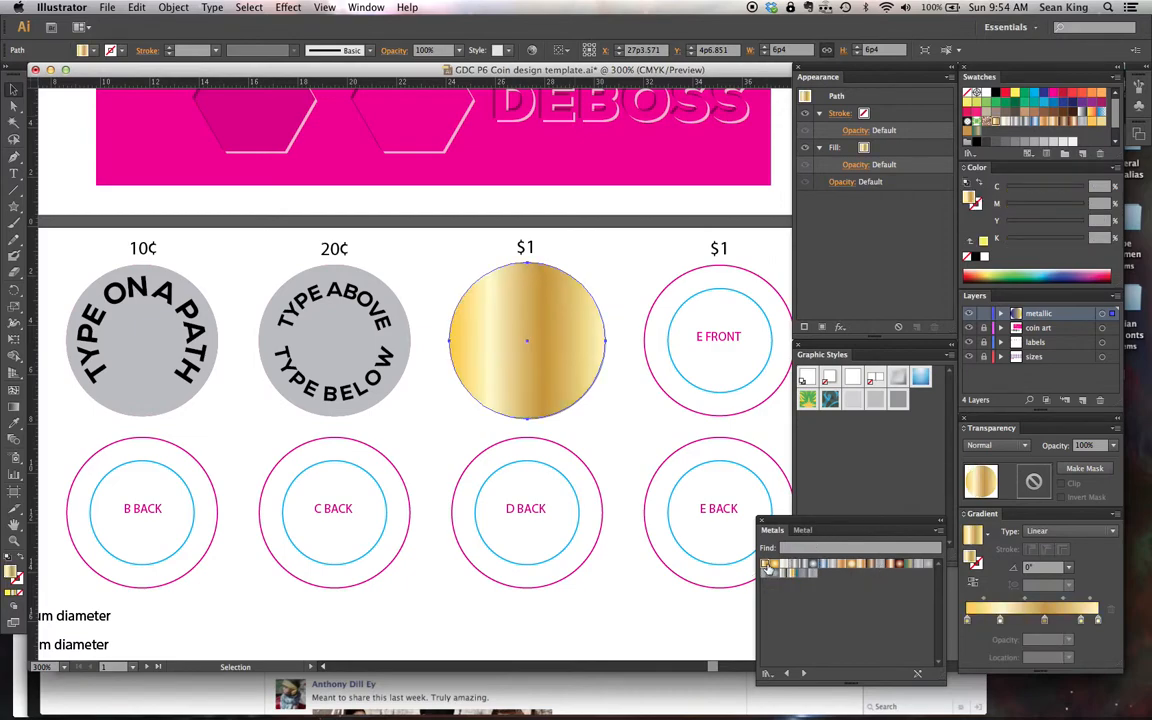
left_click(793, 566)
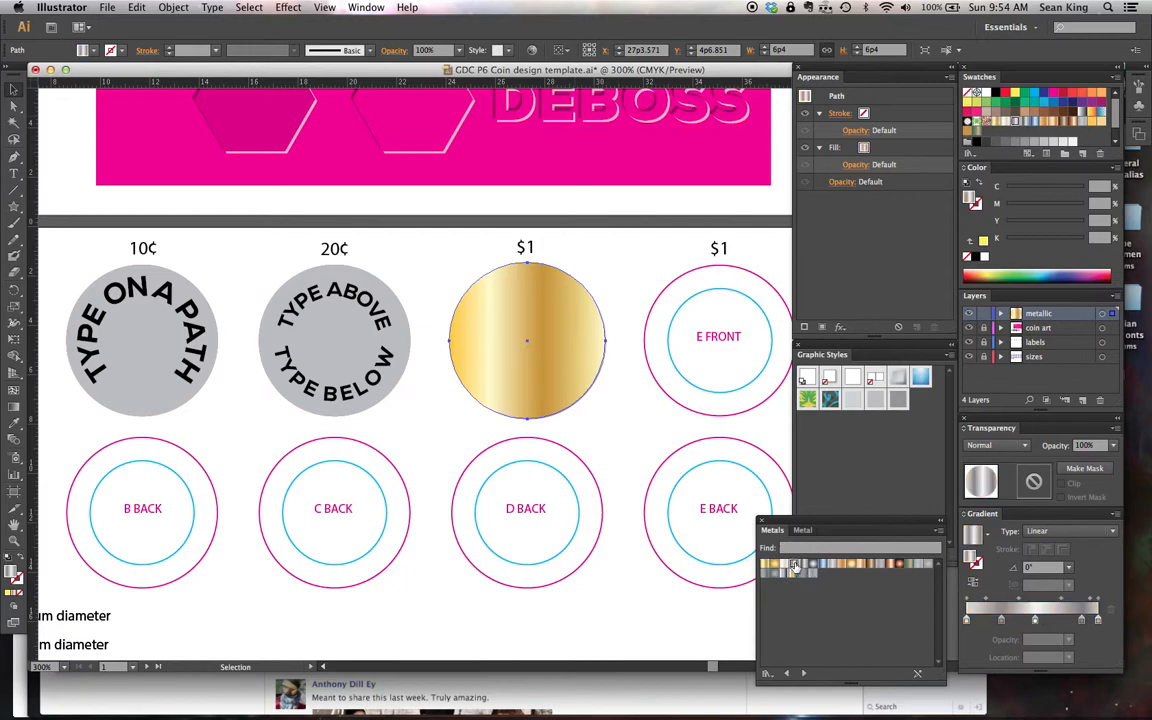
left_click(833, 566)
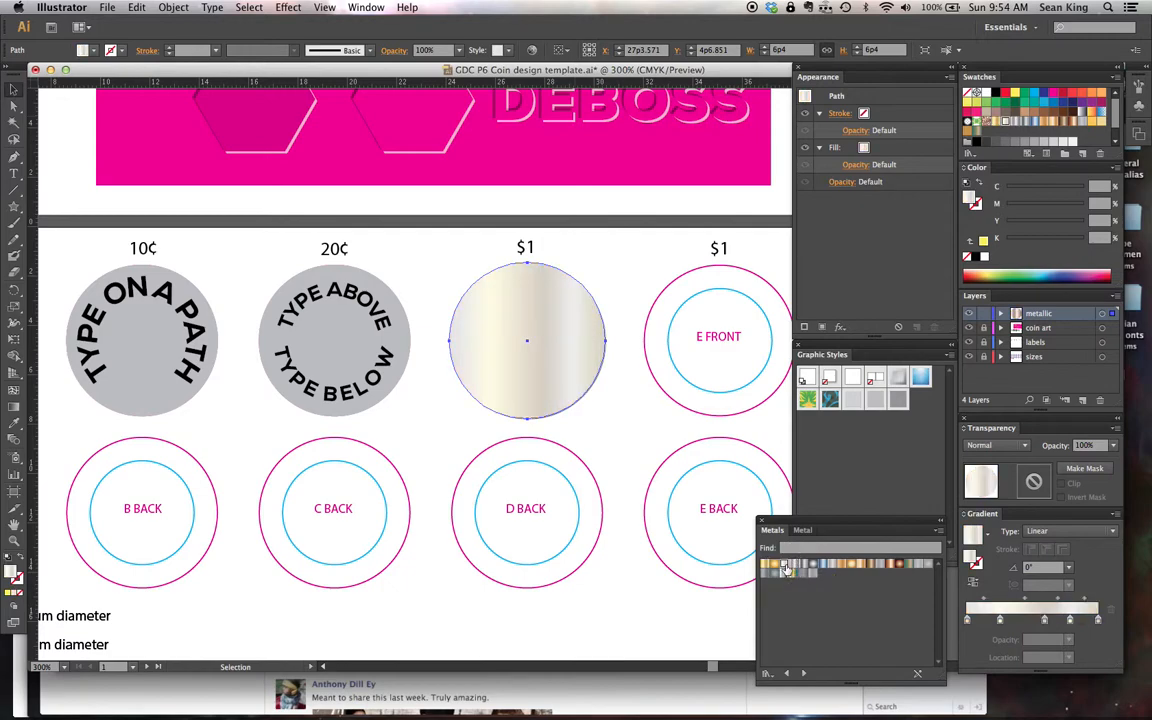
left_click(823, 566)
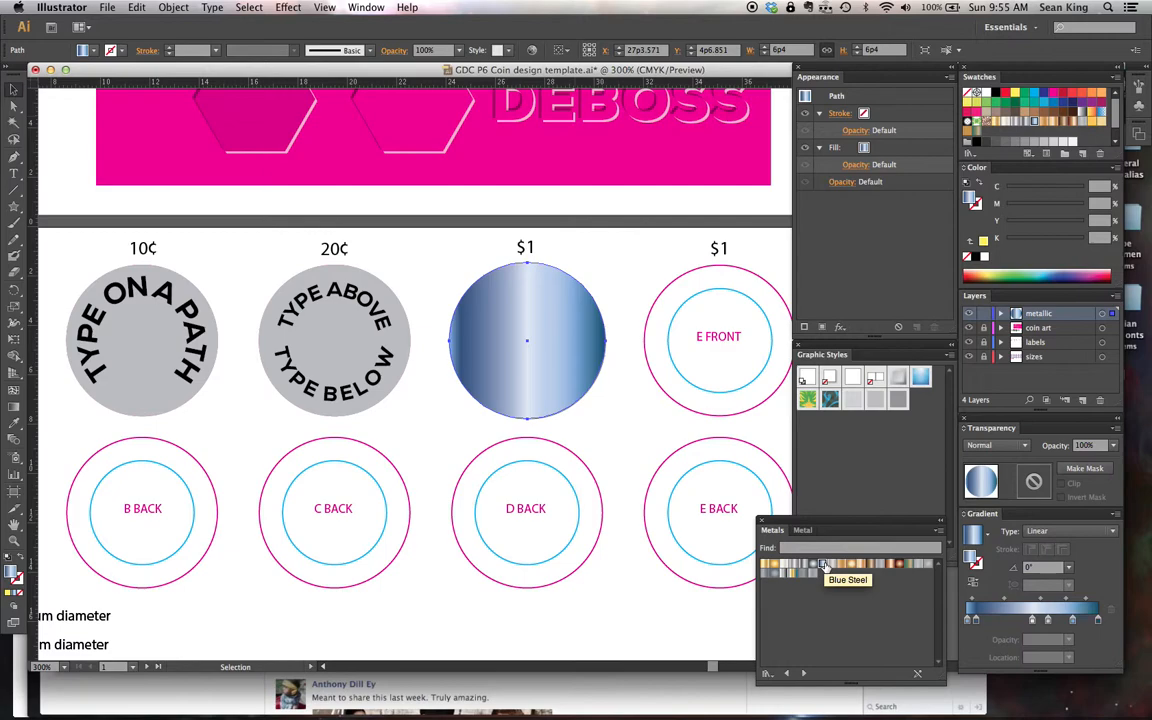
left_click(889, 564)
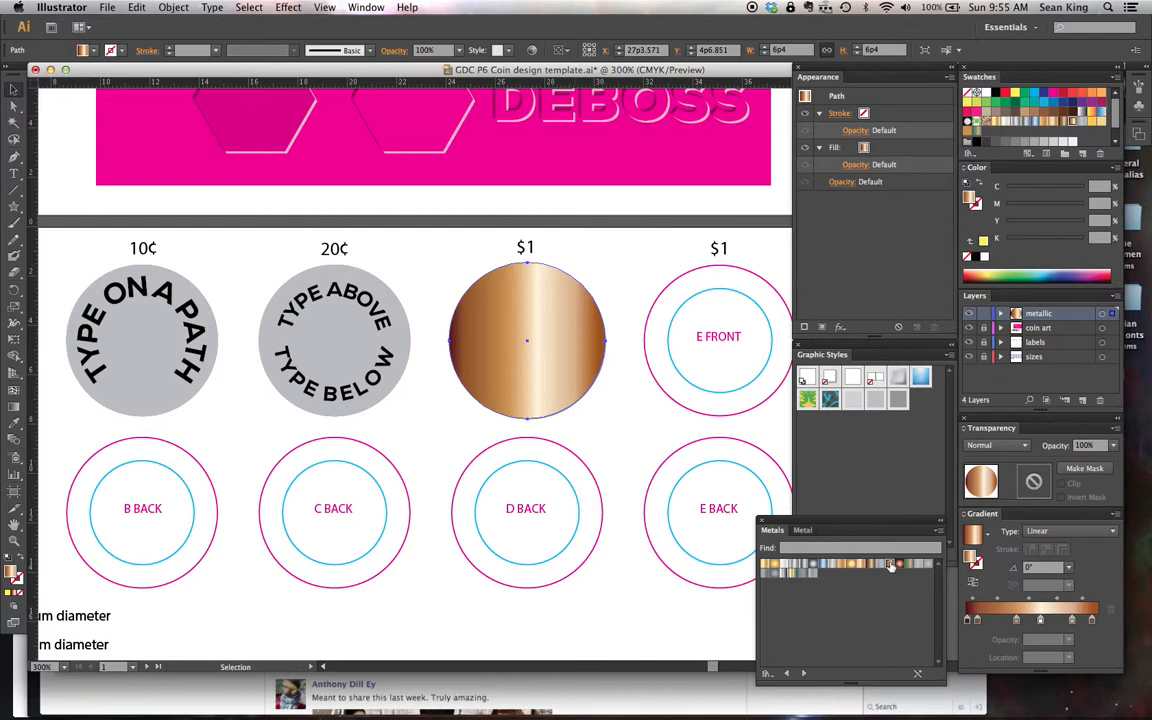
left_click(907, 566)
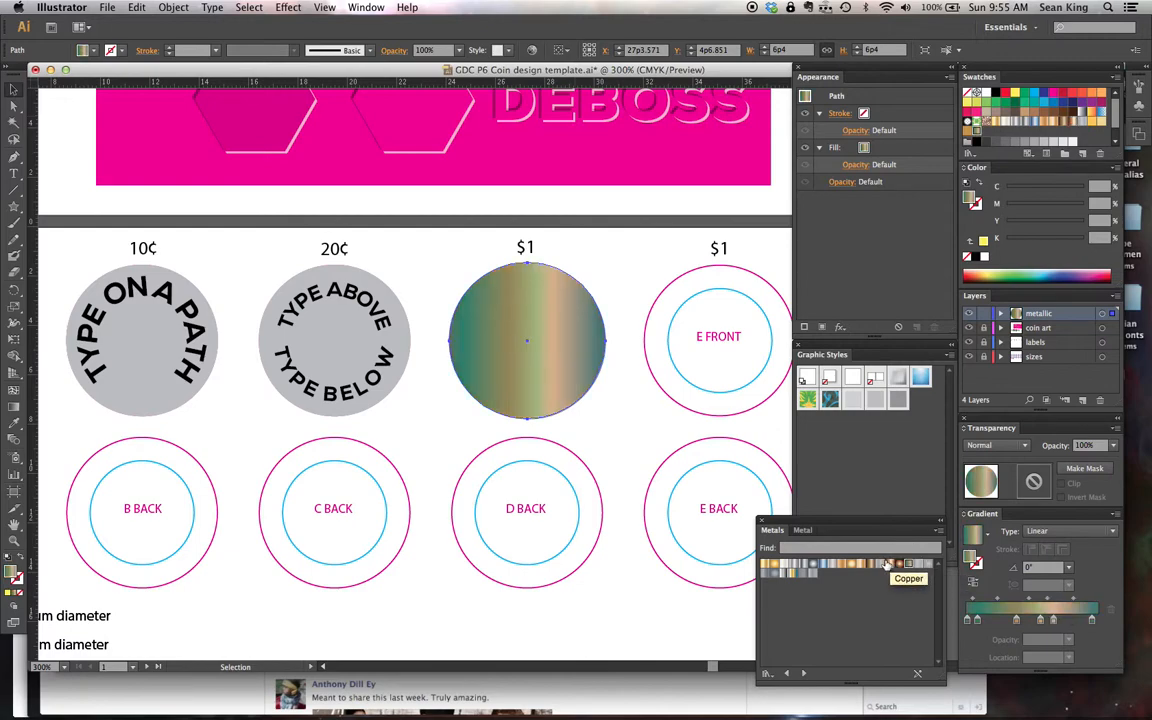
Compare the linear and radial gold fills on the circle, keep the linear Gold gradient, and set its angle to 35°
left_click(766, 567)
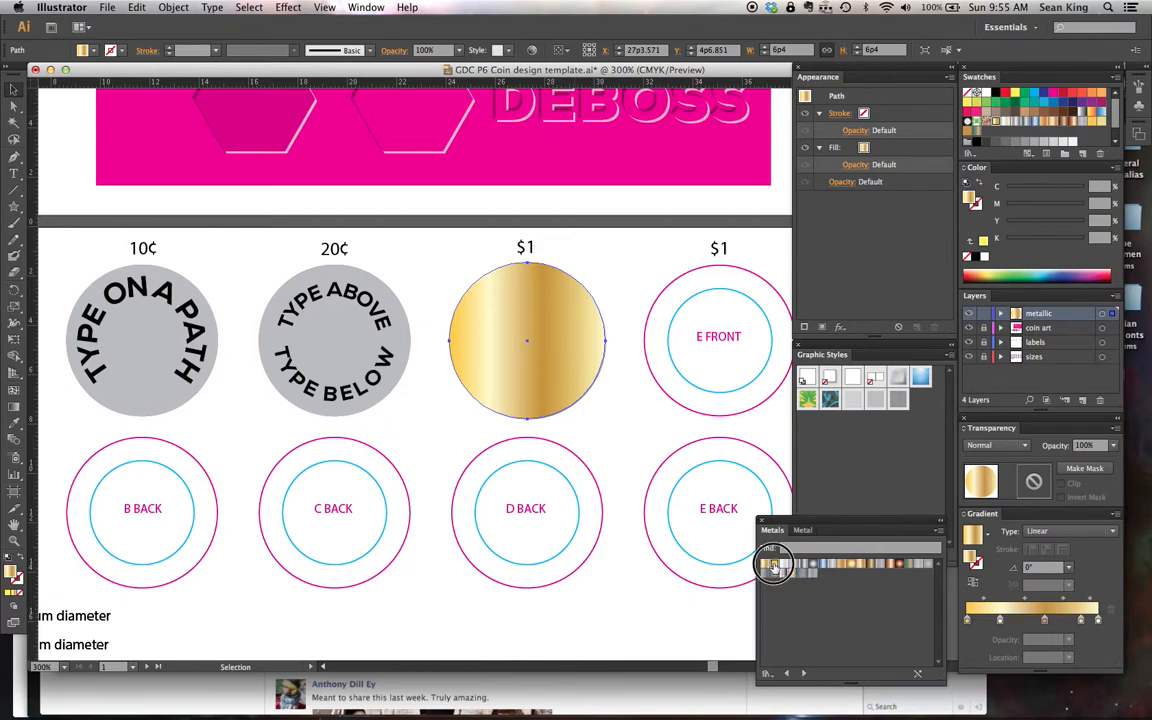
left_click(773, 566)
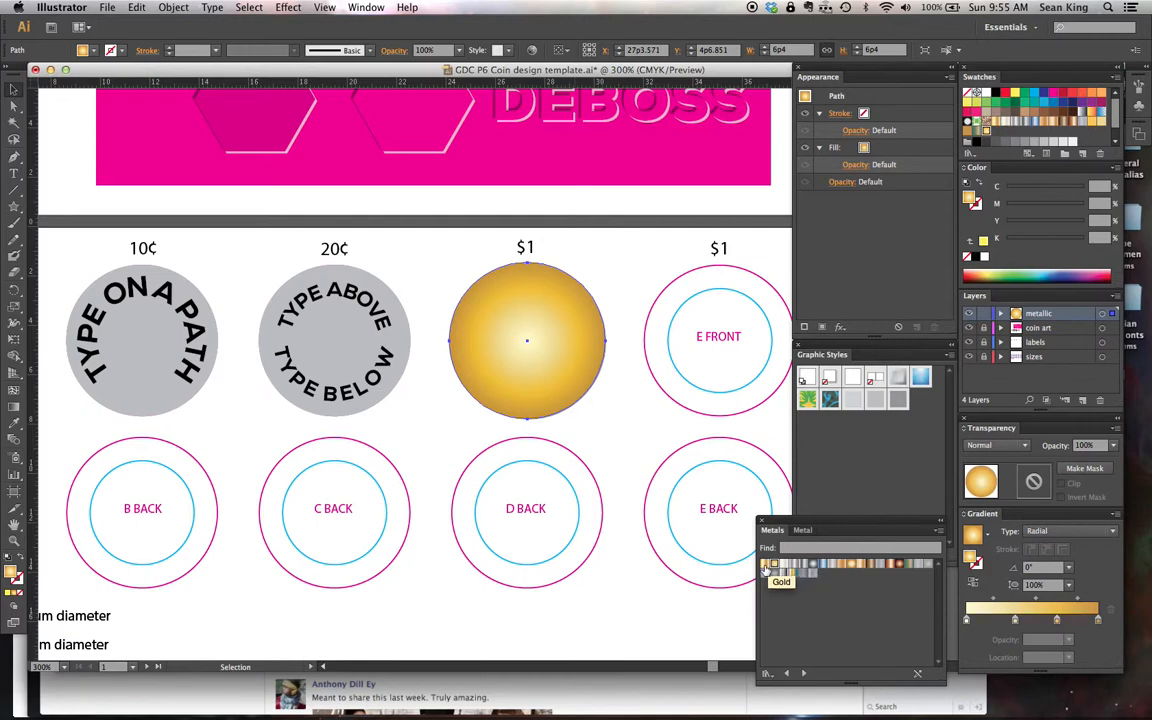
left_click(765, 566)
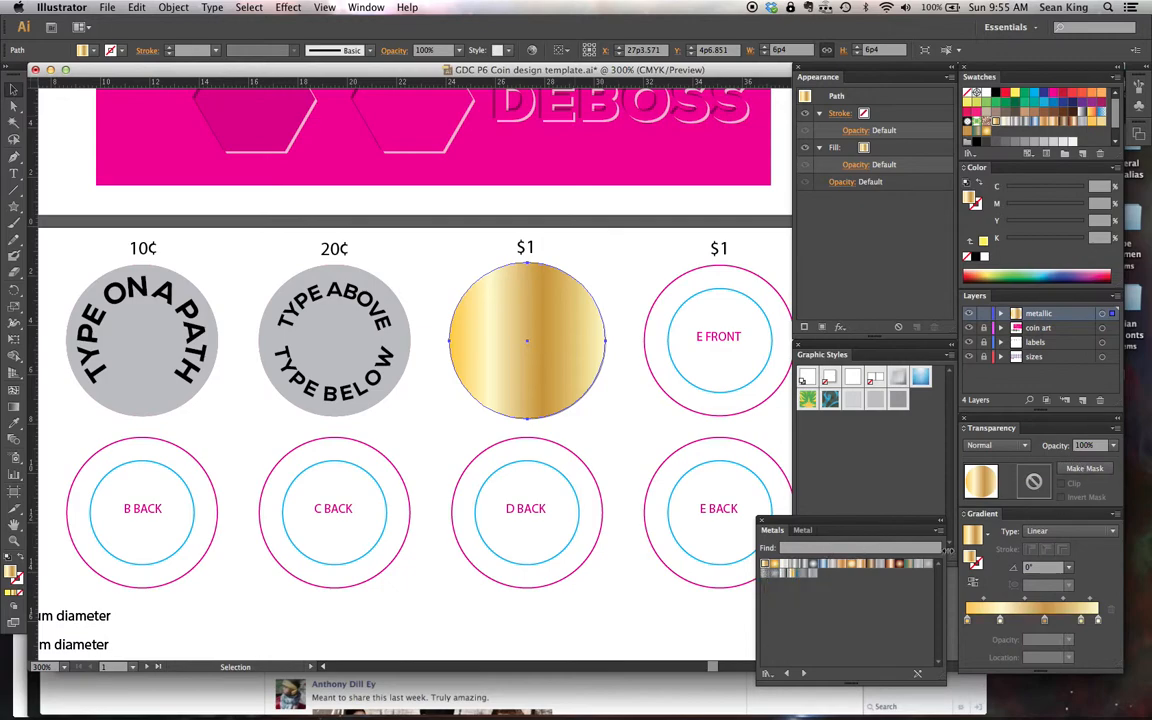
left_click(1036, 568)
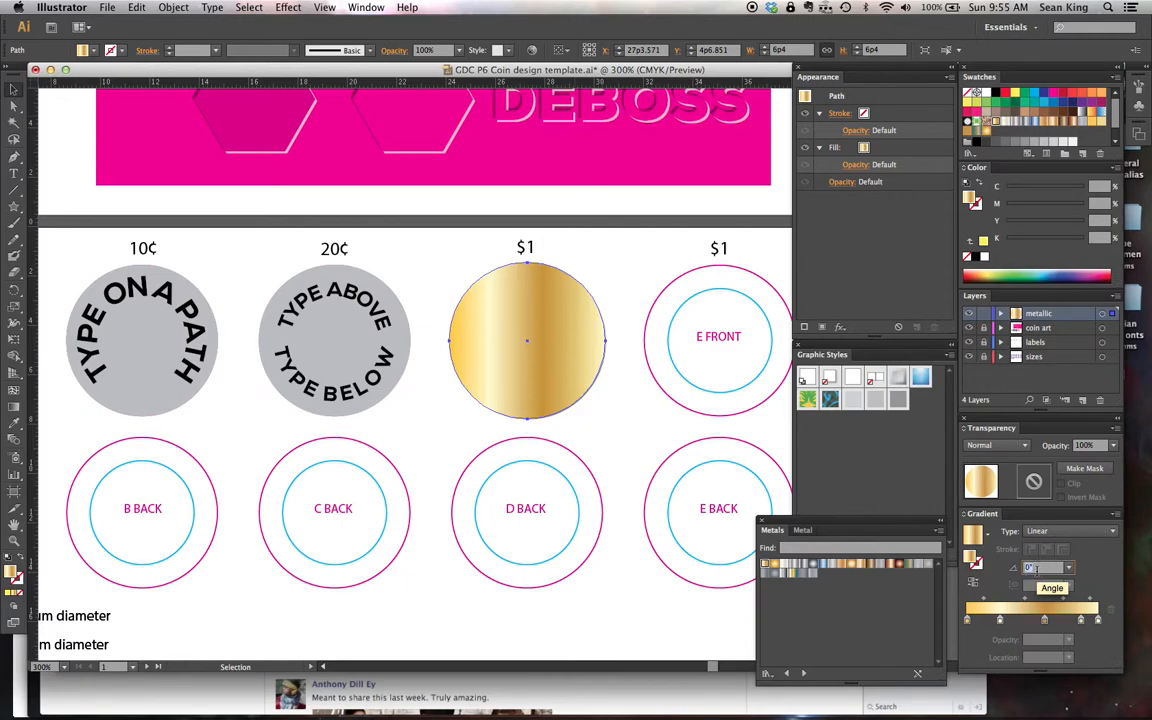
type("35")
key("Return")
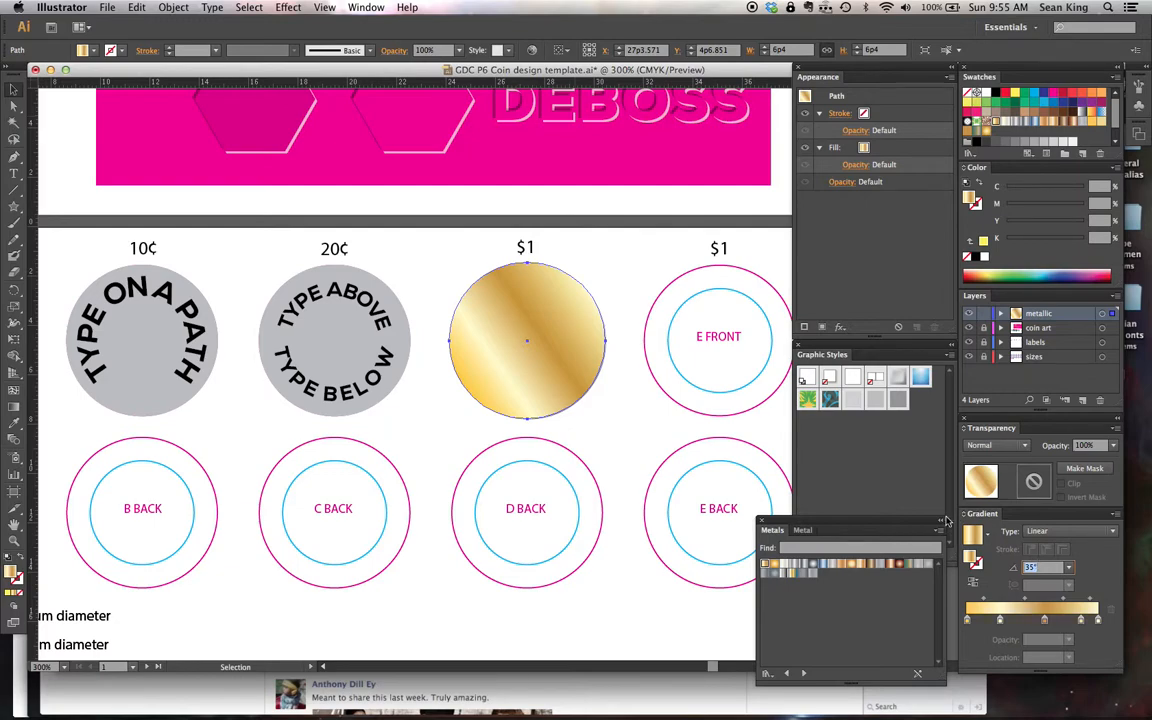
Set the gold overlay circle's blending mode to Multiply and try it at 80% and 90% opacity
left_click(995, 445)
left_click(995, 494)
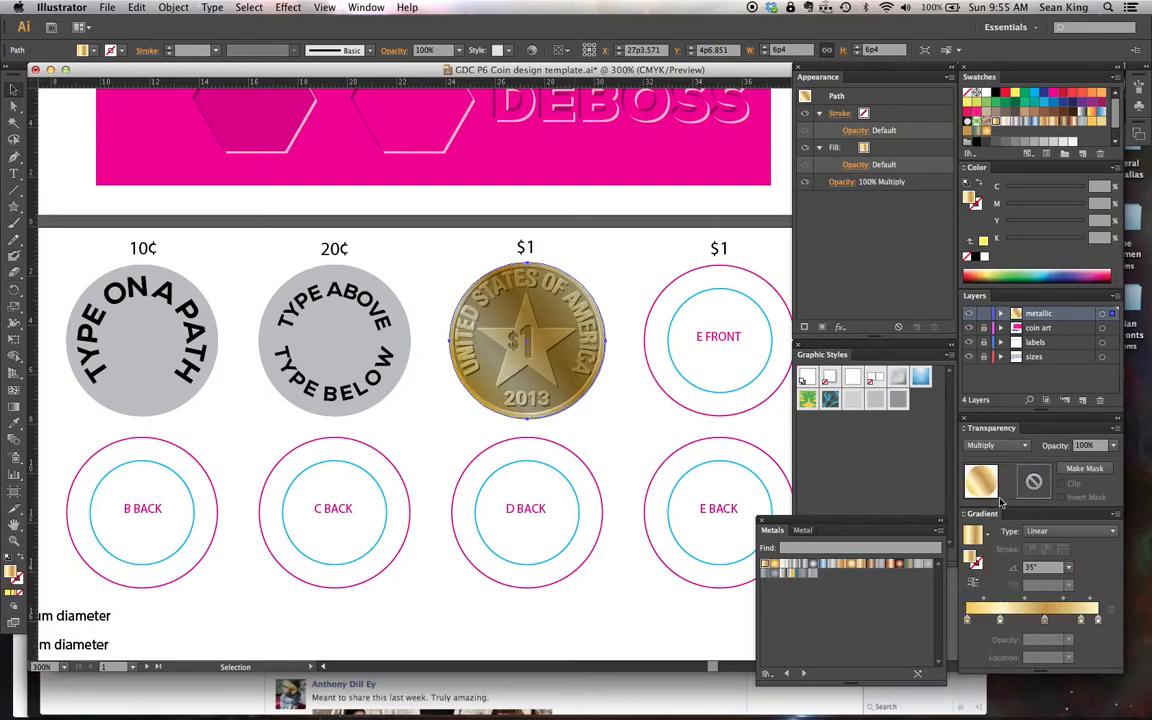
left_click(1084, 446)
type("80")
key("Return")
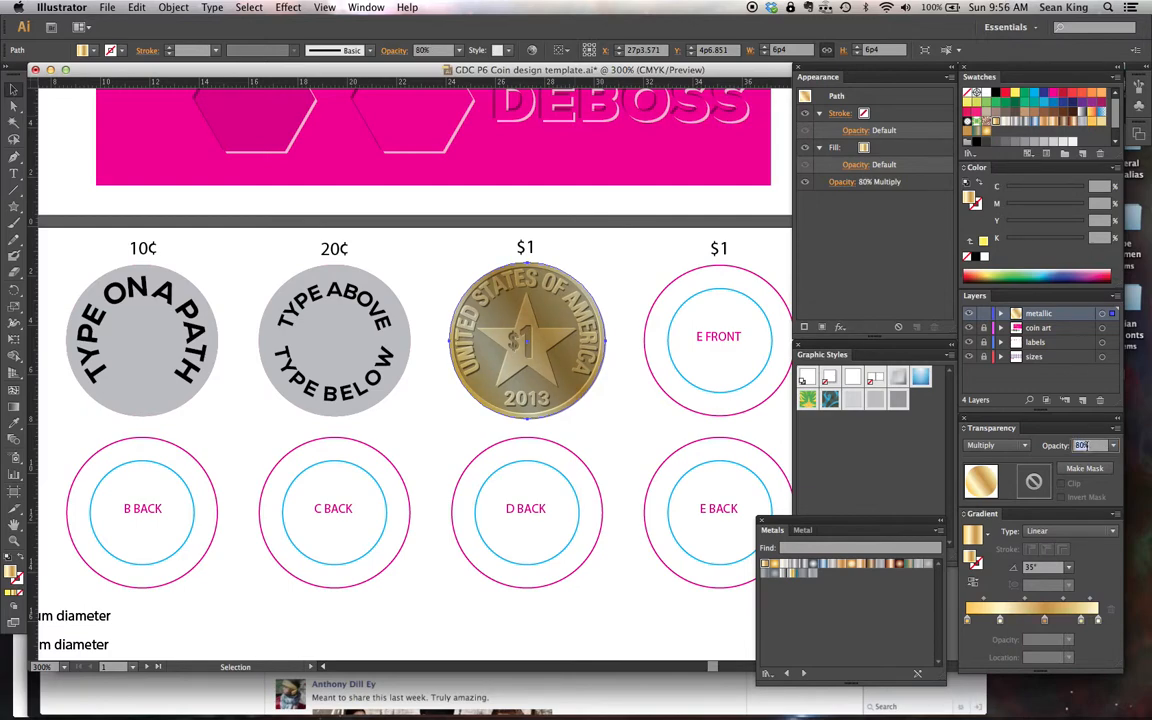
left_click(1082, 446)
type("90")
key("Return")
Try the gold overlay circle in Normal blending mode at 50% opacity
left_click(1012, 446)
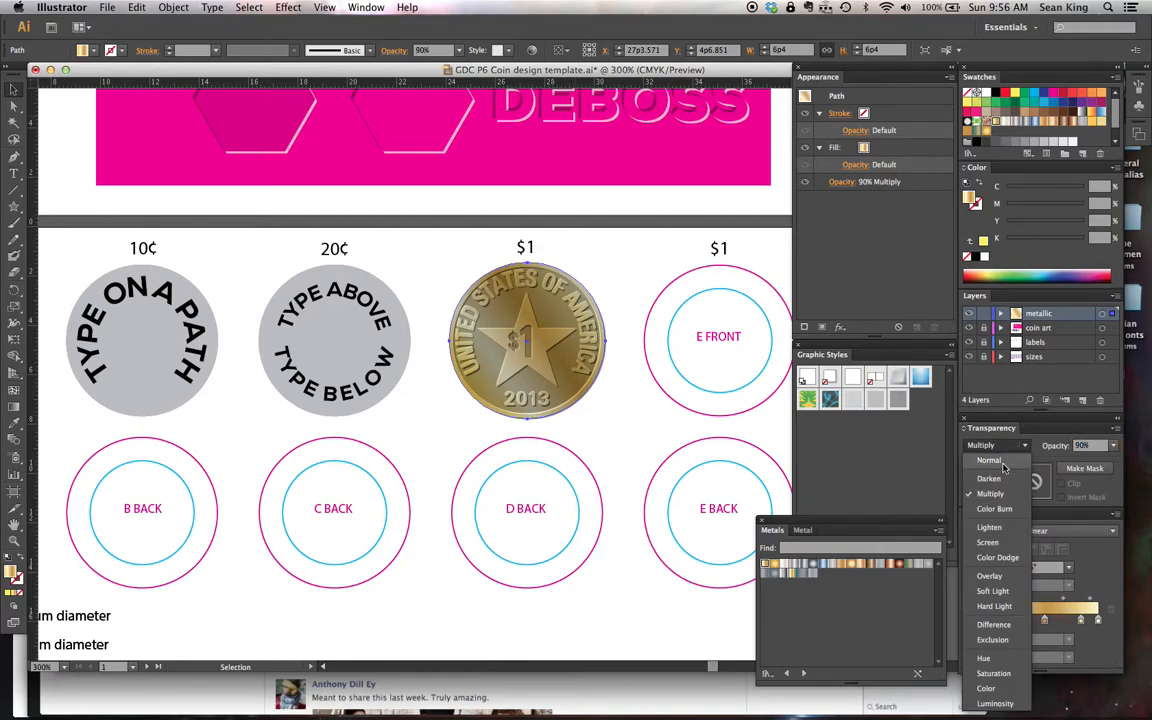
left_click(990, 460)
double_click(1079, 445)
type("50")
key("Return")
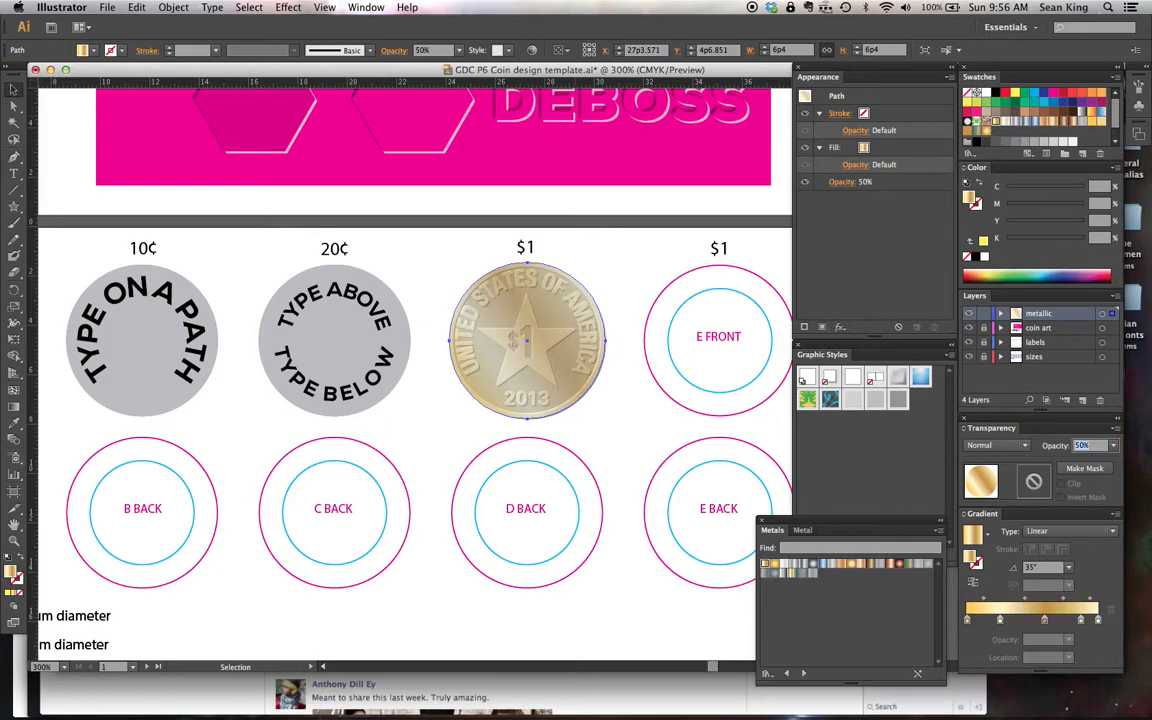
Set the gold overlay circle to Multiply blending at 80% opacity
left_click(995, 445)
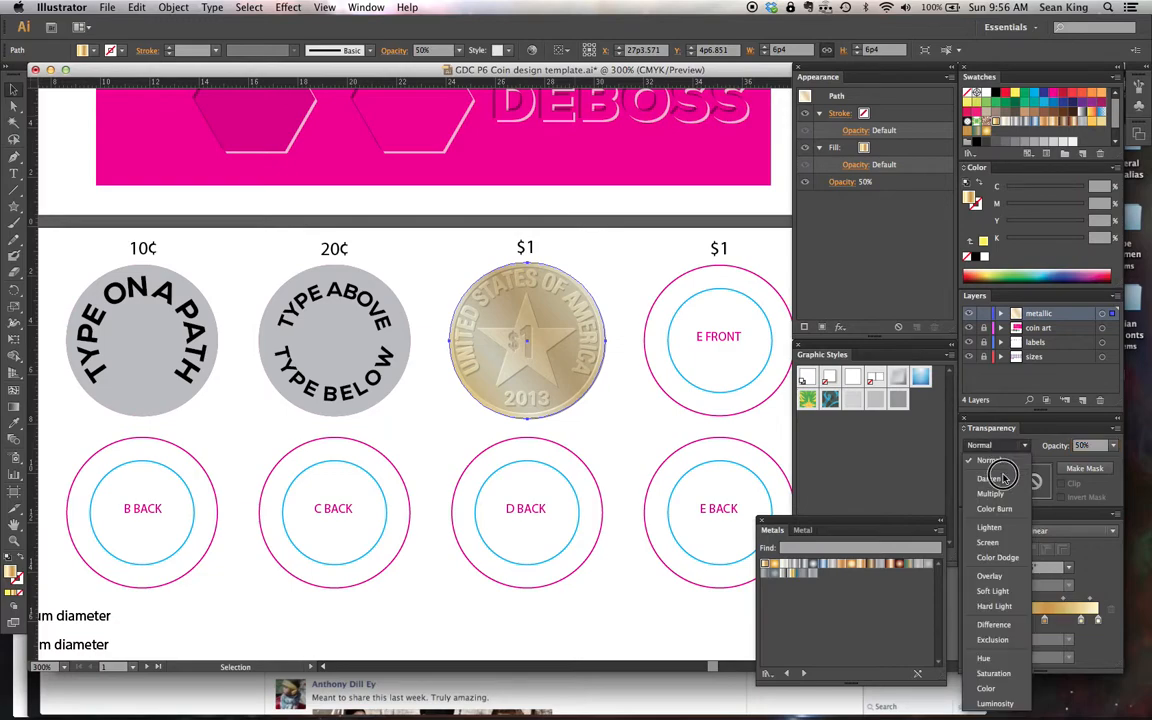
left_click(1000, 492)
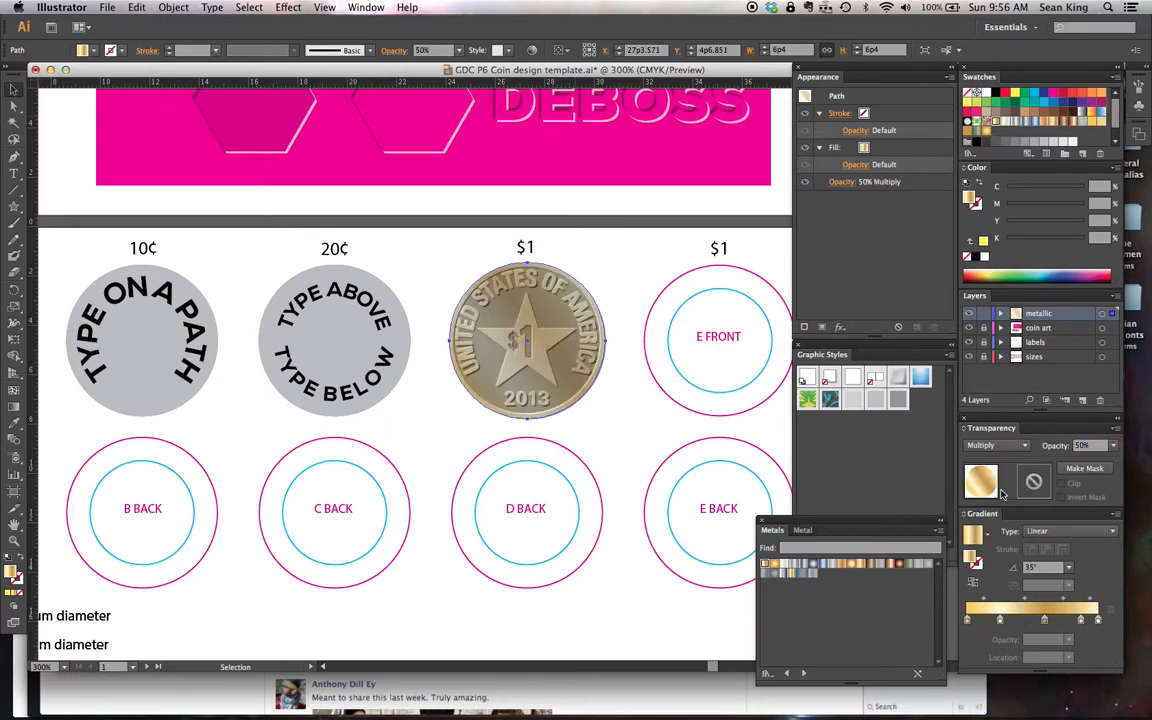
double_click(1079, 445)
type("80")
key("Return")
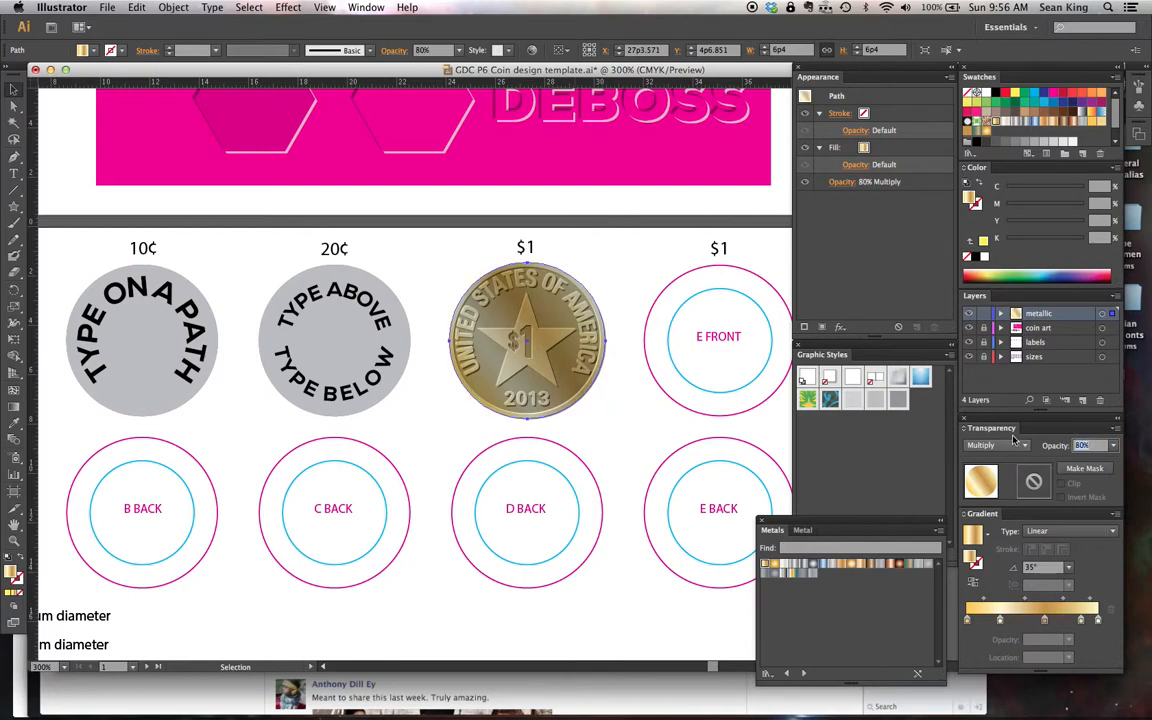
Review the available blending modes and compare the coin with the metallic layer hidden and shown
left_click(993, 450)
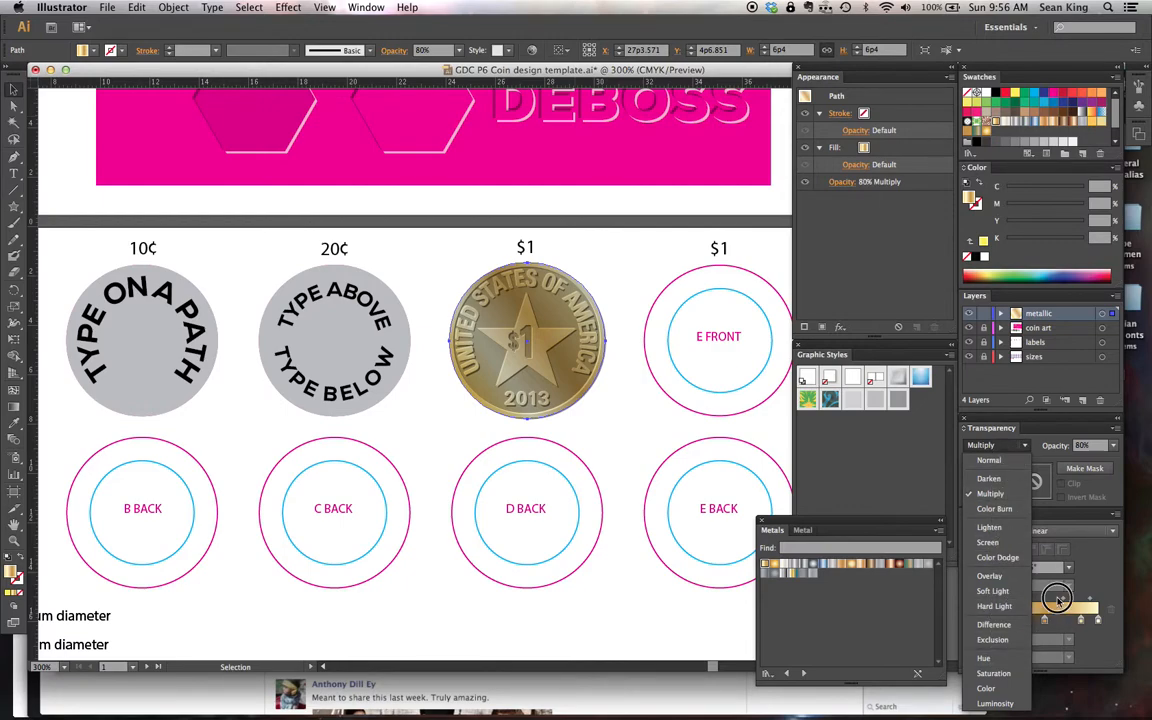
left_click(1085, 459)
left_click(653, 419)
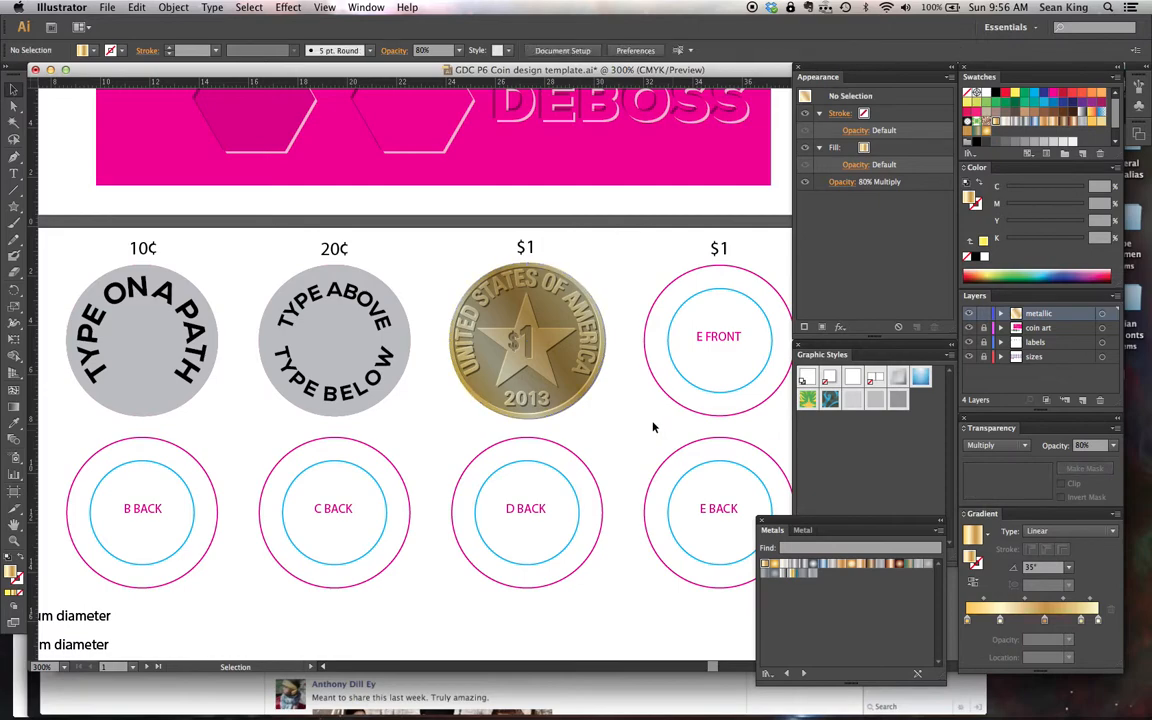
left_click(590, 392)
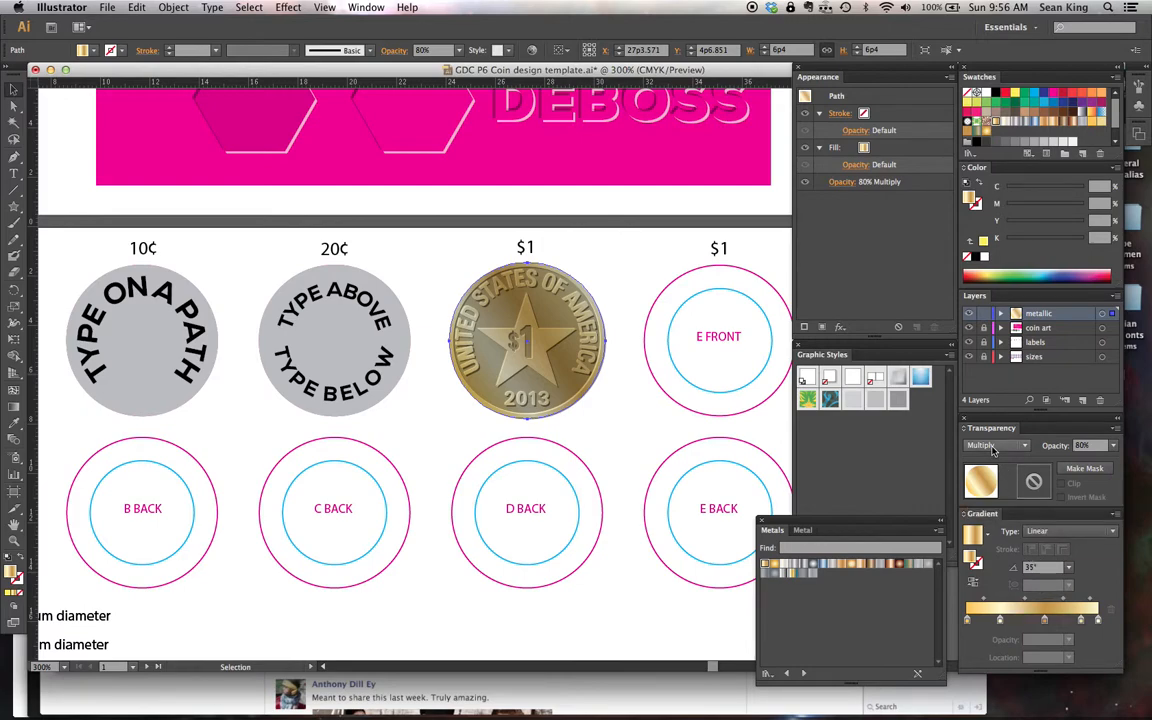
left_click(630, 418)
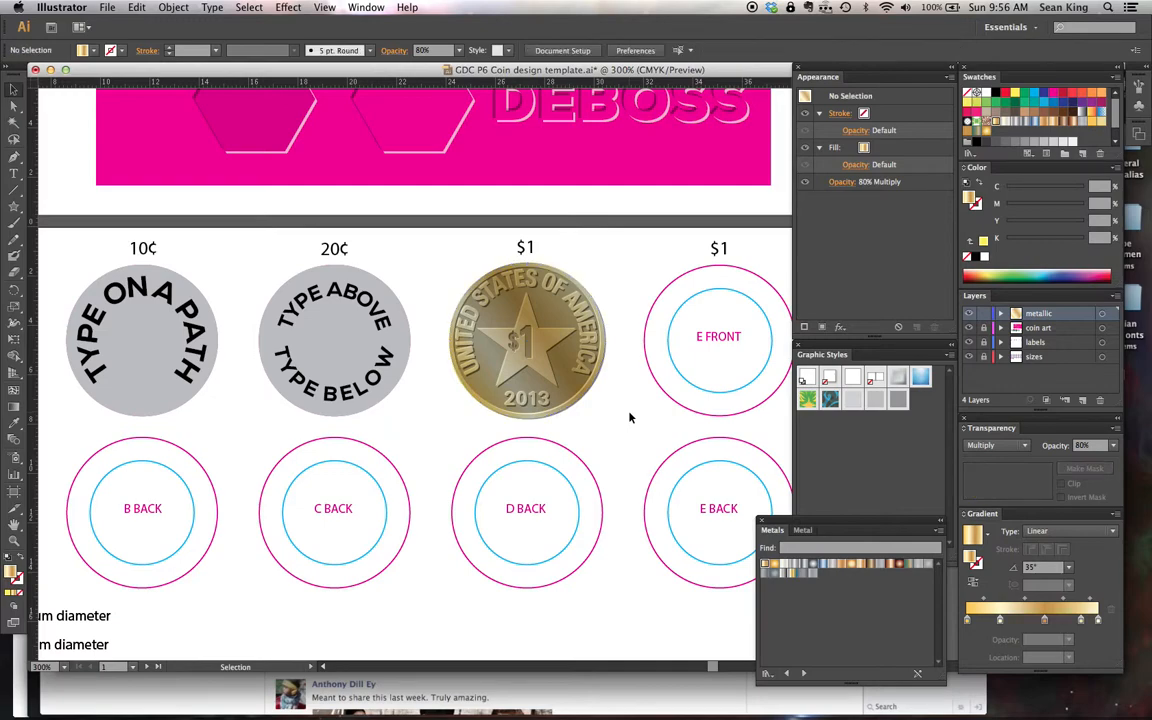
left_click(968, 315)
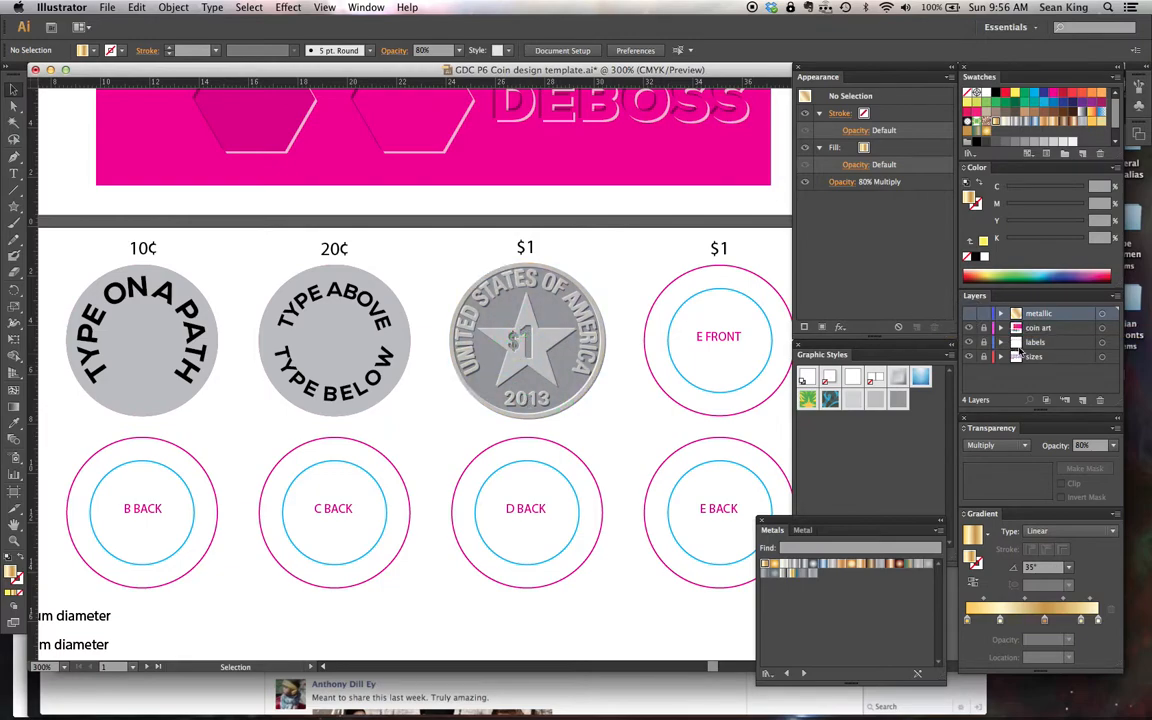
left_click(968, 315)
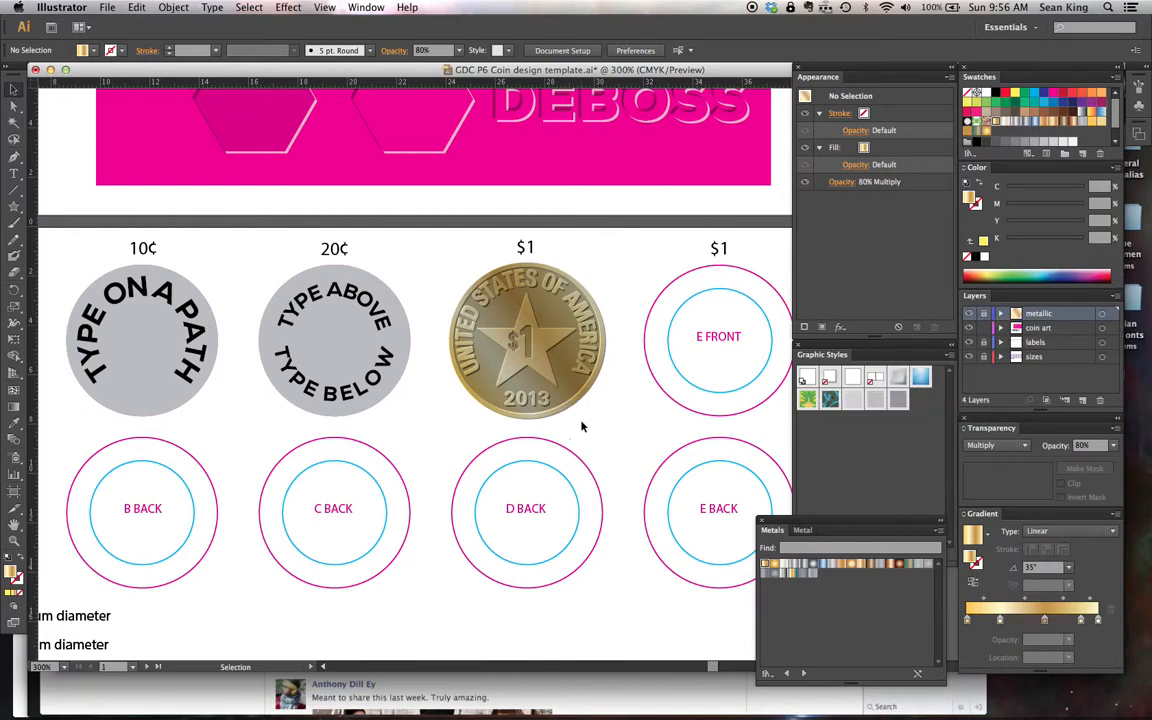
With only the coin art layer editable, shift the $1 text off-center, move it back, and relock that layer
left_click_drag(527, 365, 546, 348)
left_click(628, 444)
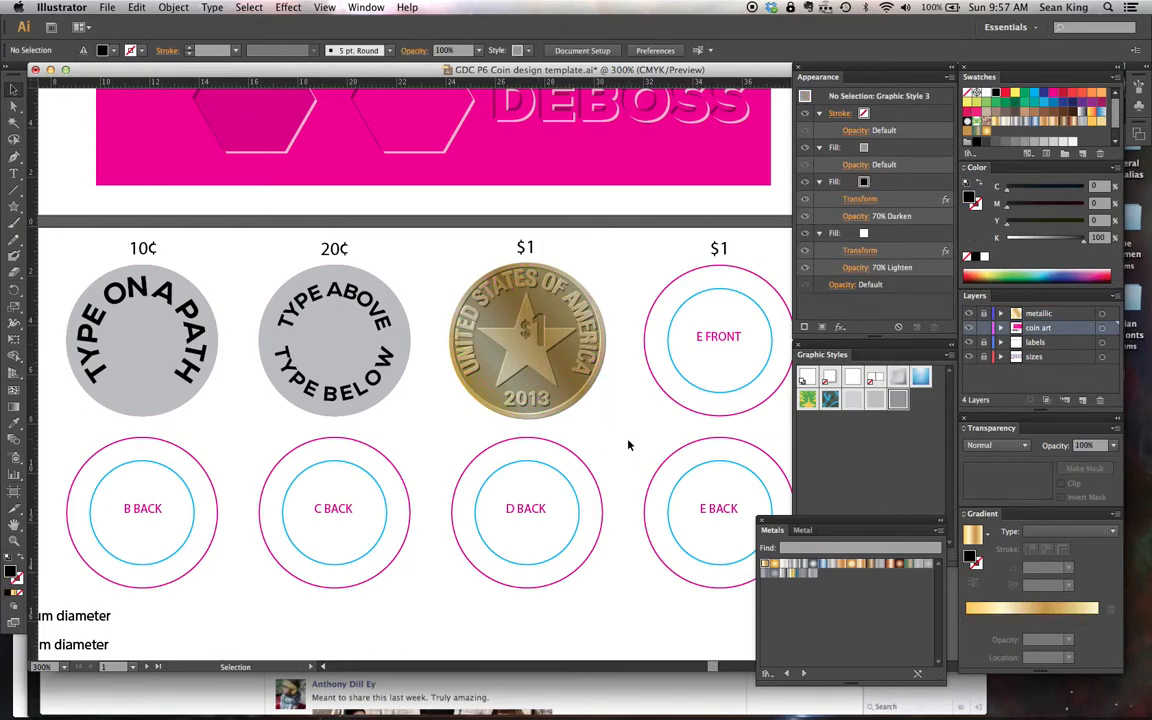
mouse_move(537, 343)
left_mouse_down()
mouse_move(525, 352)
mouse_move(520, 342)
left_mouse_up()
left_click(635, 432)
left_click(574, 397)
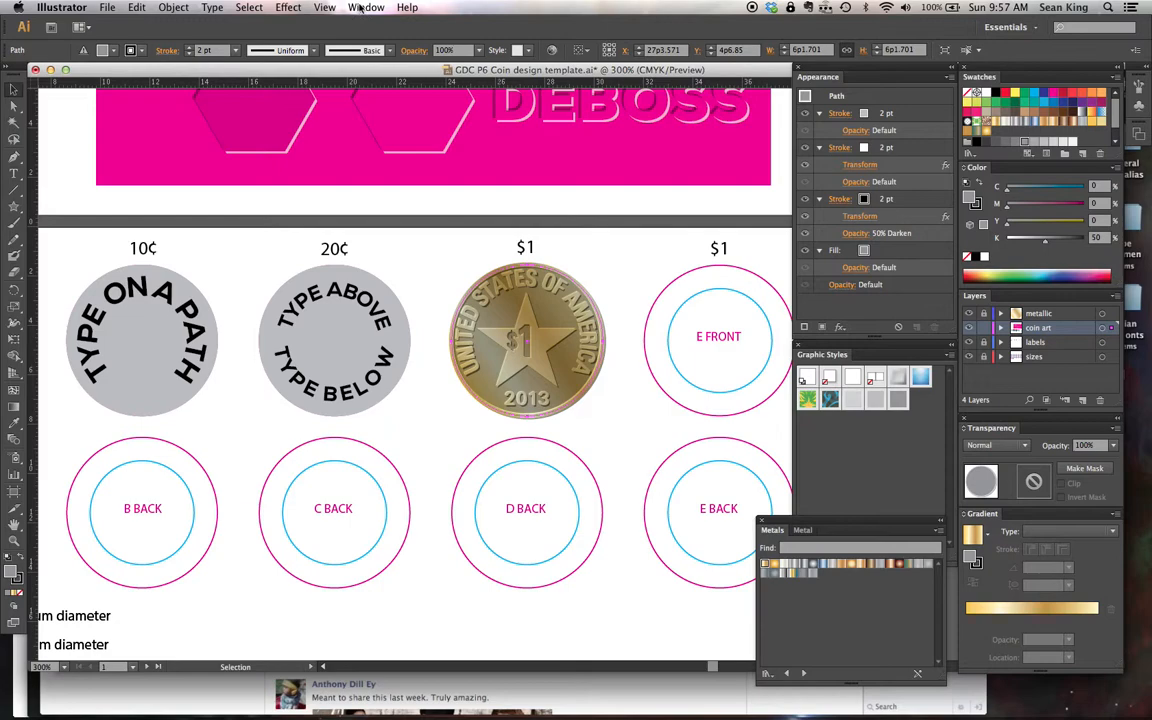
left_click(984, 328)
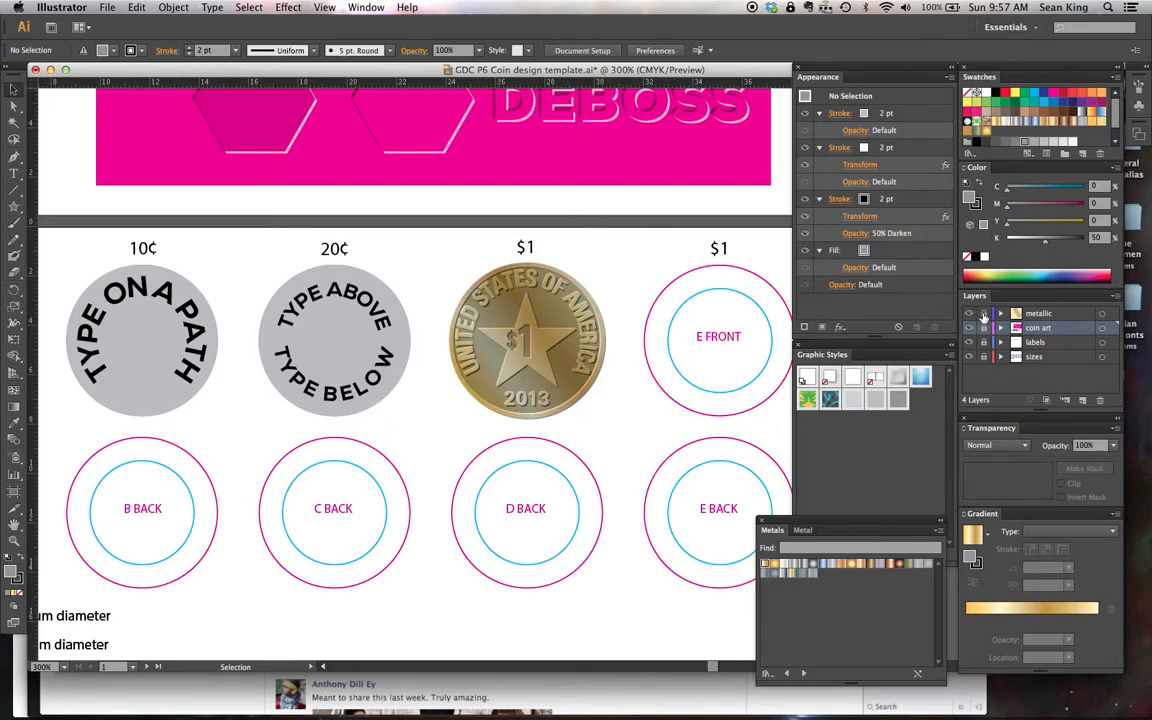
Load the Brights gradient swatch library and try its last, magenta gradient on the $1 coin's overlay circle
left_click(572, 393)
left_click(364, 7)
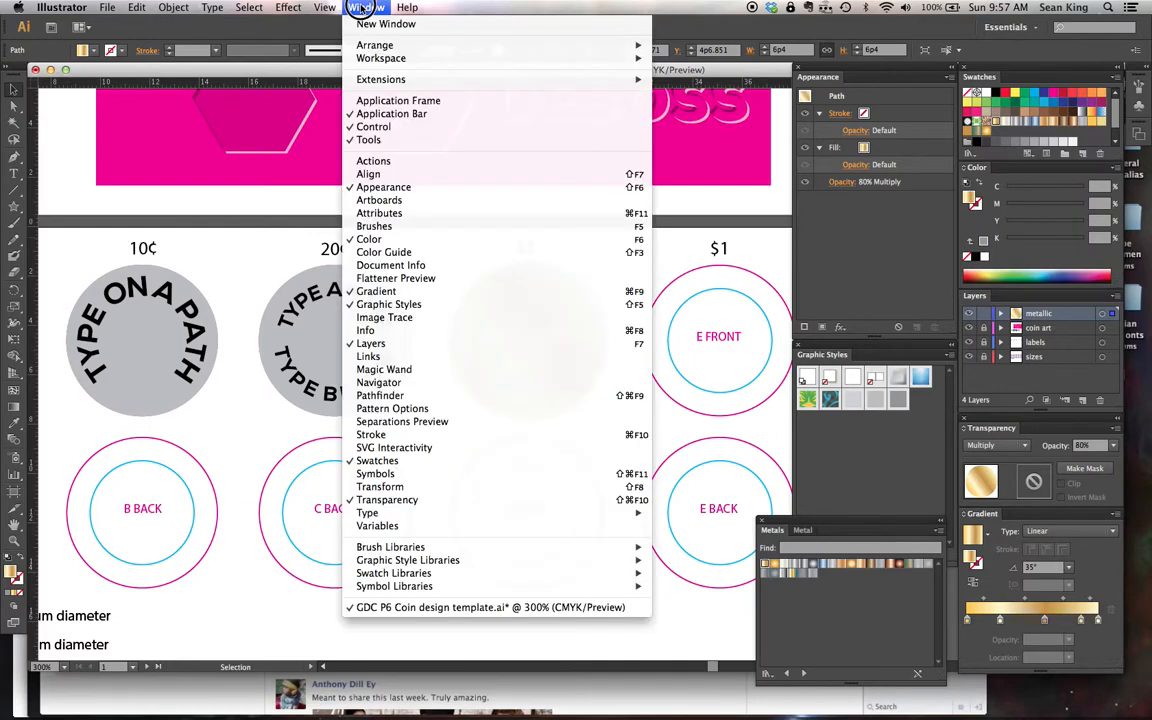
mouse_move(453, 575)
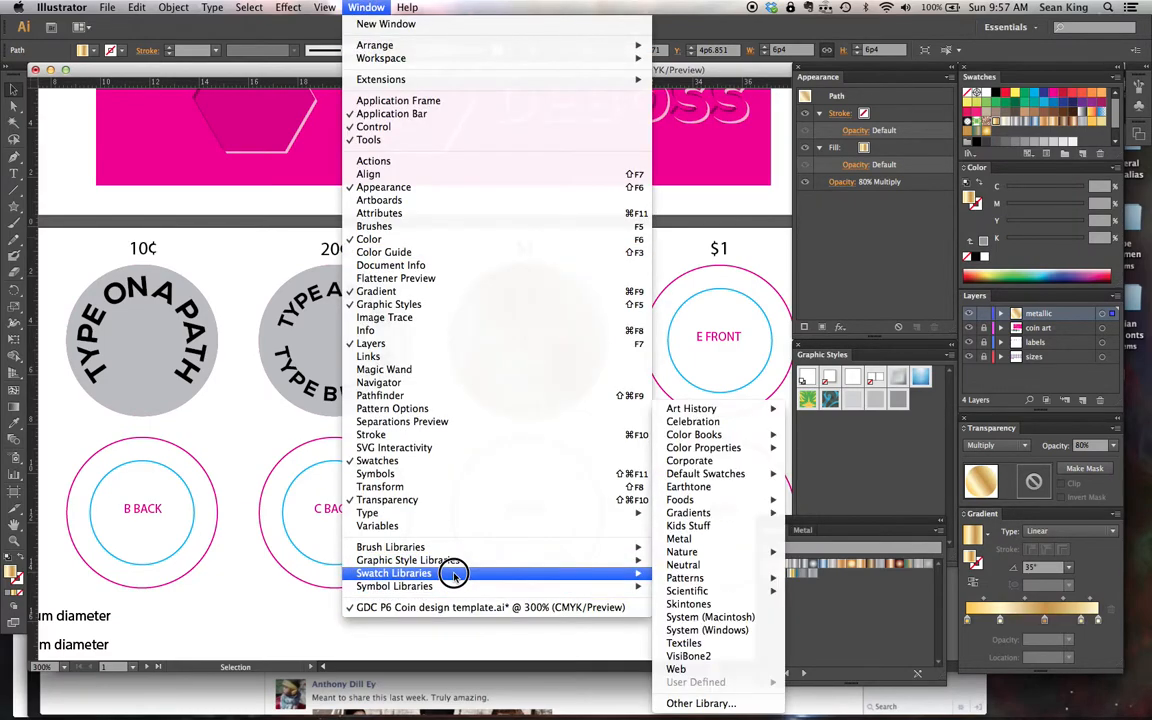
mouse_move(681, 550)
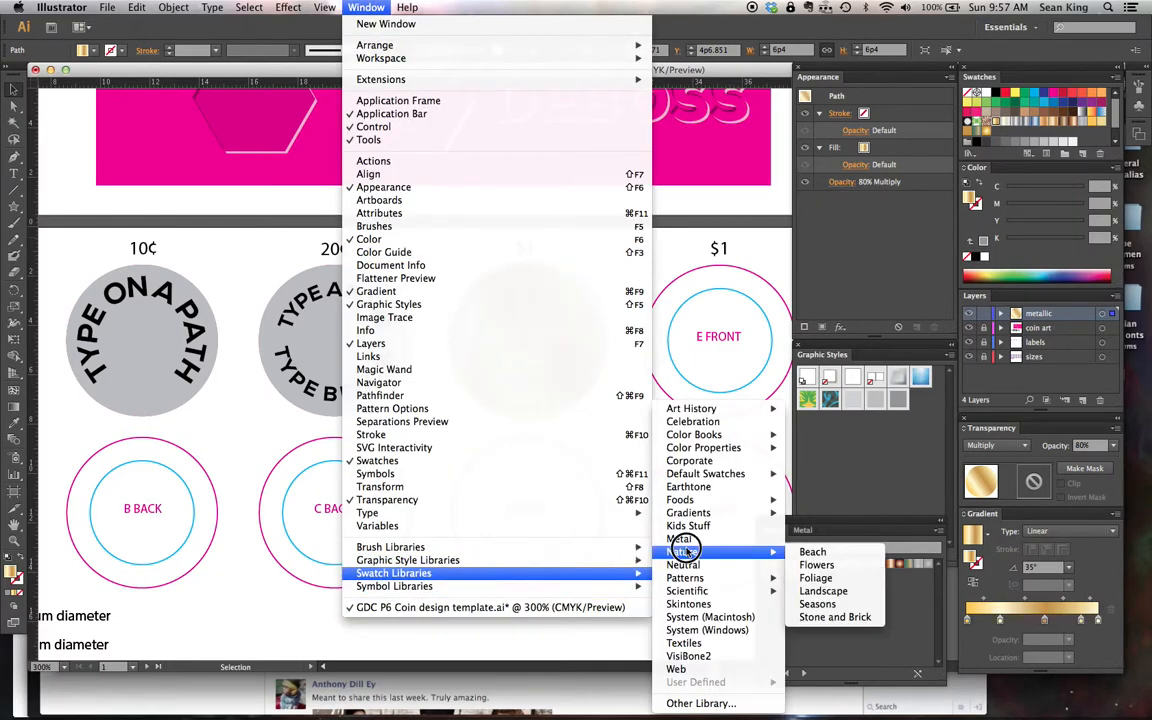
mouse_move(680, 497)
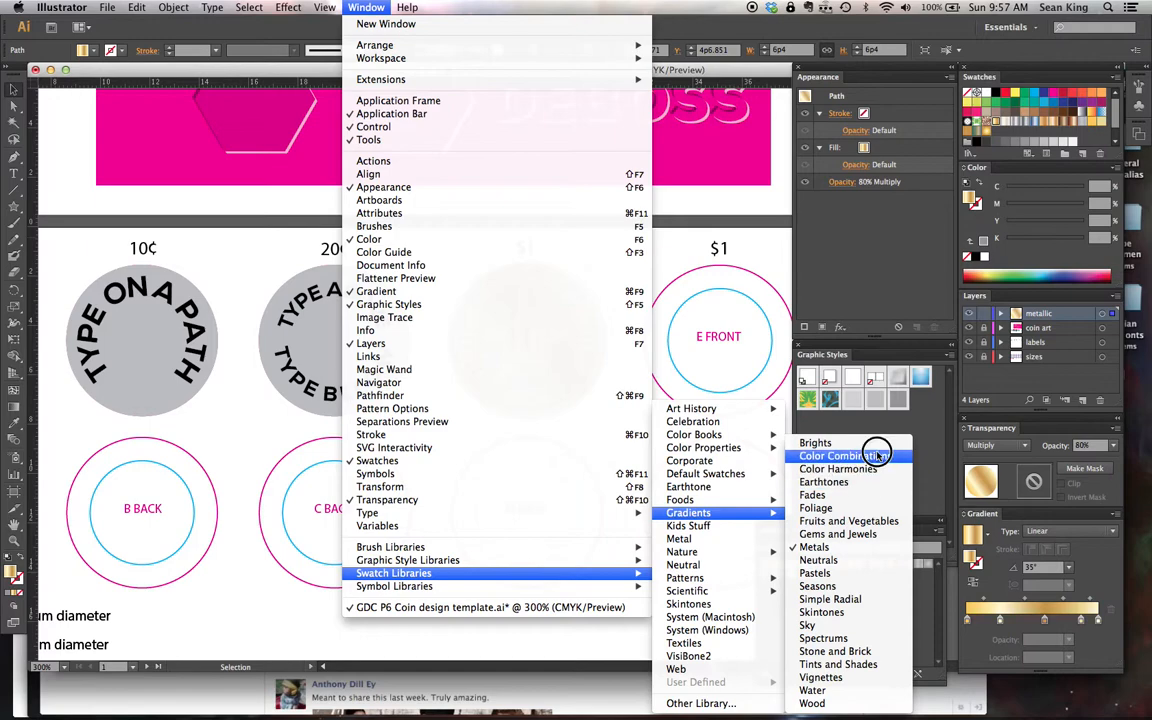
left_click(877, 443)
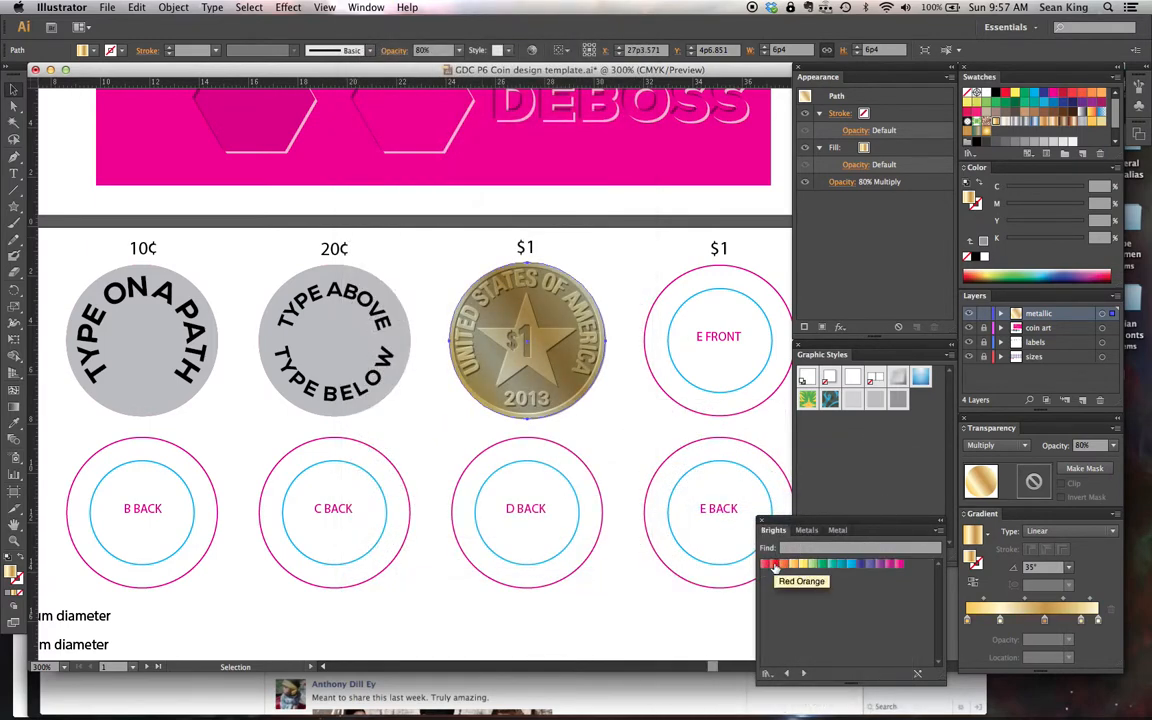
left_click(898, 563)
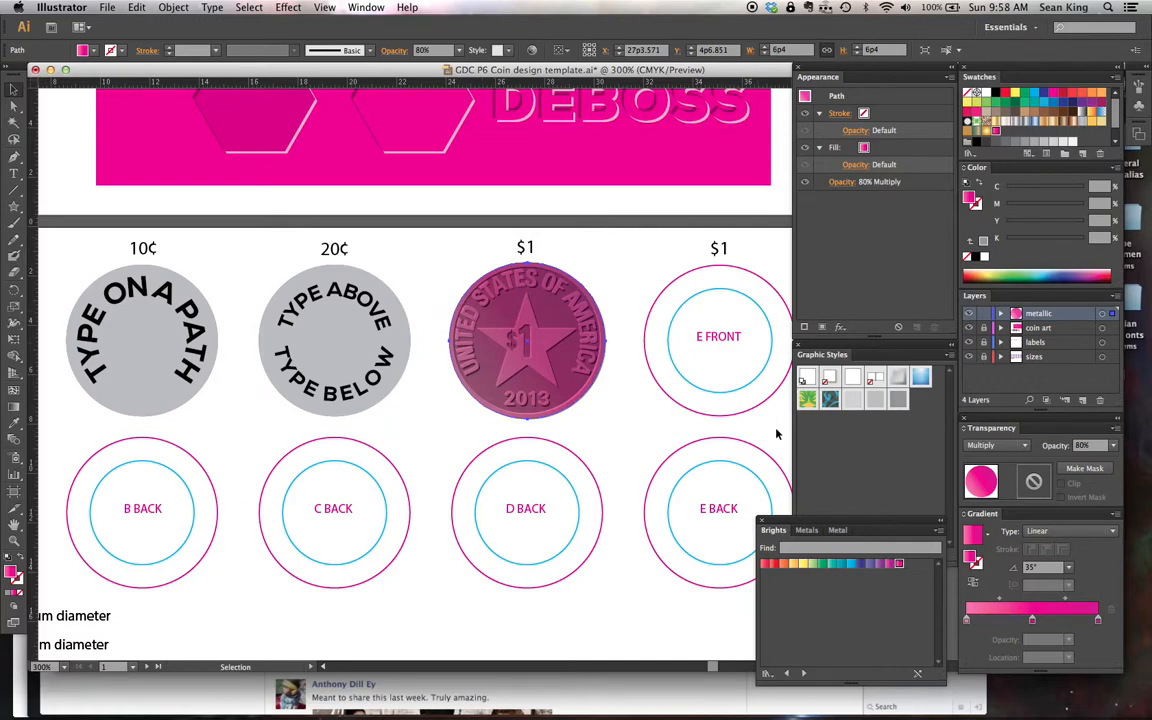
Reapply the Gold gradient from the Metals library to the overlay circle and deselect it
left_click(806, 530)
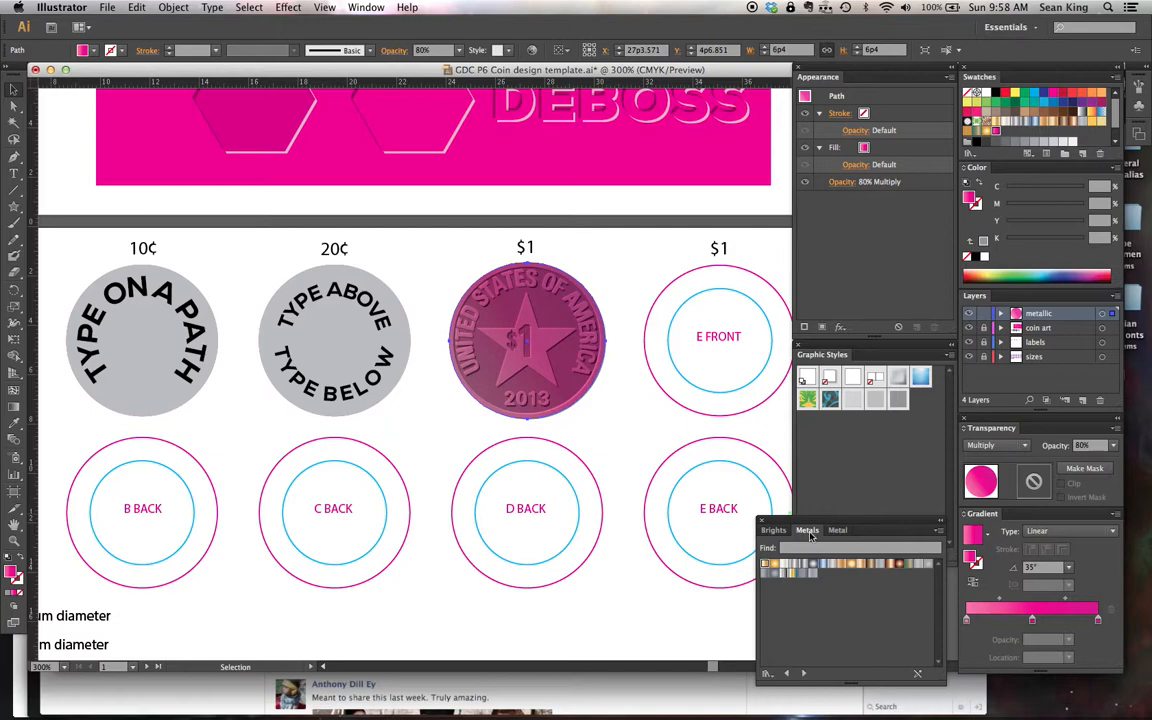
left_click(766, 565)
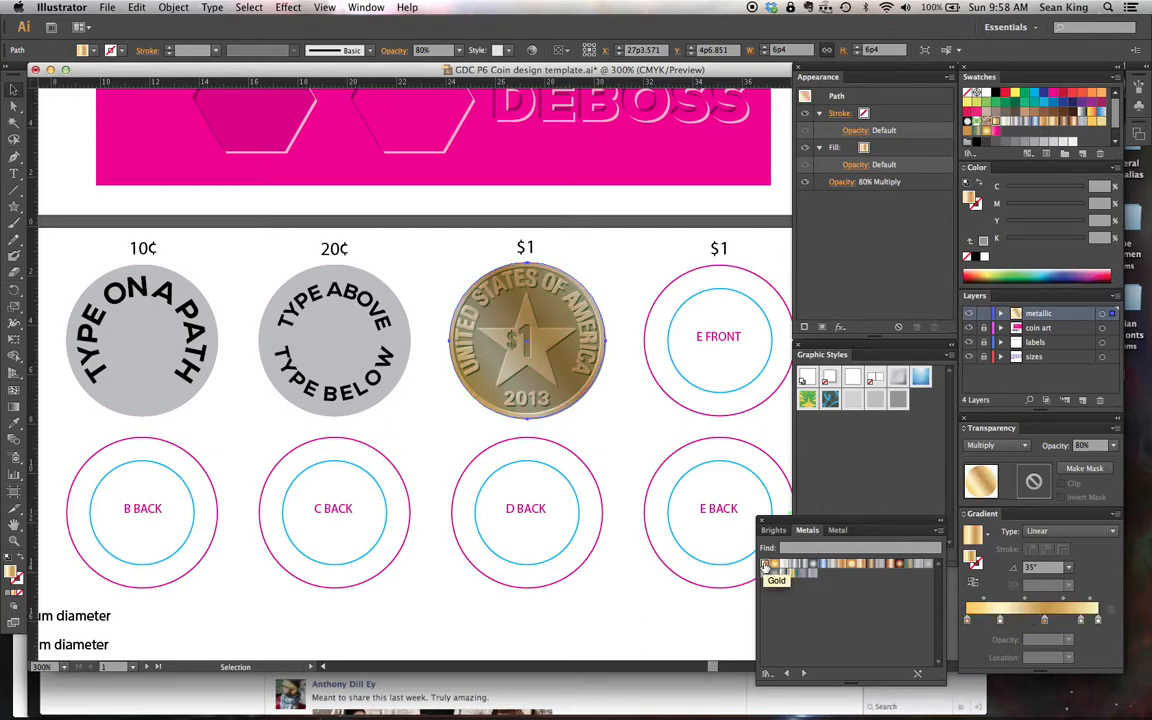
left_click(604, 432)
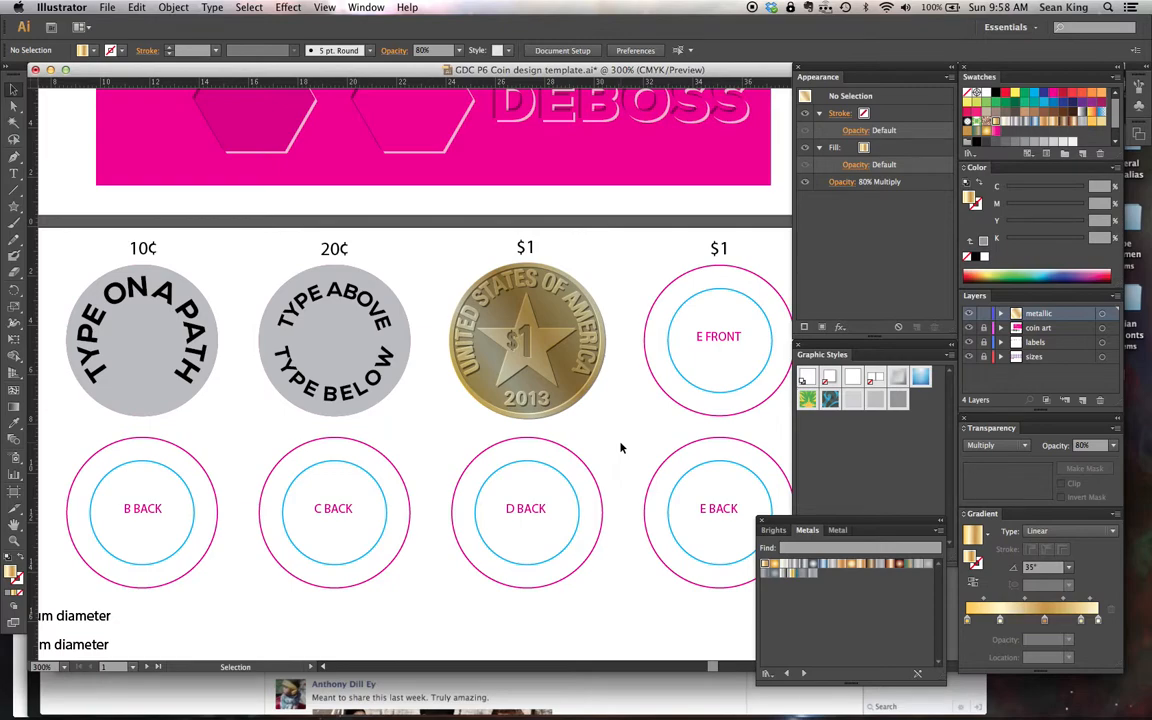
key("super+minus")
key("super+minus")
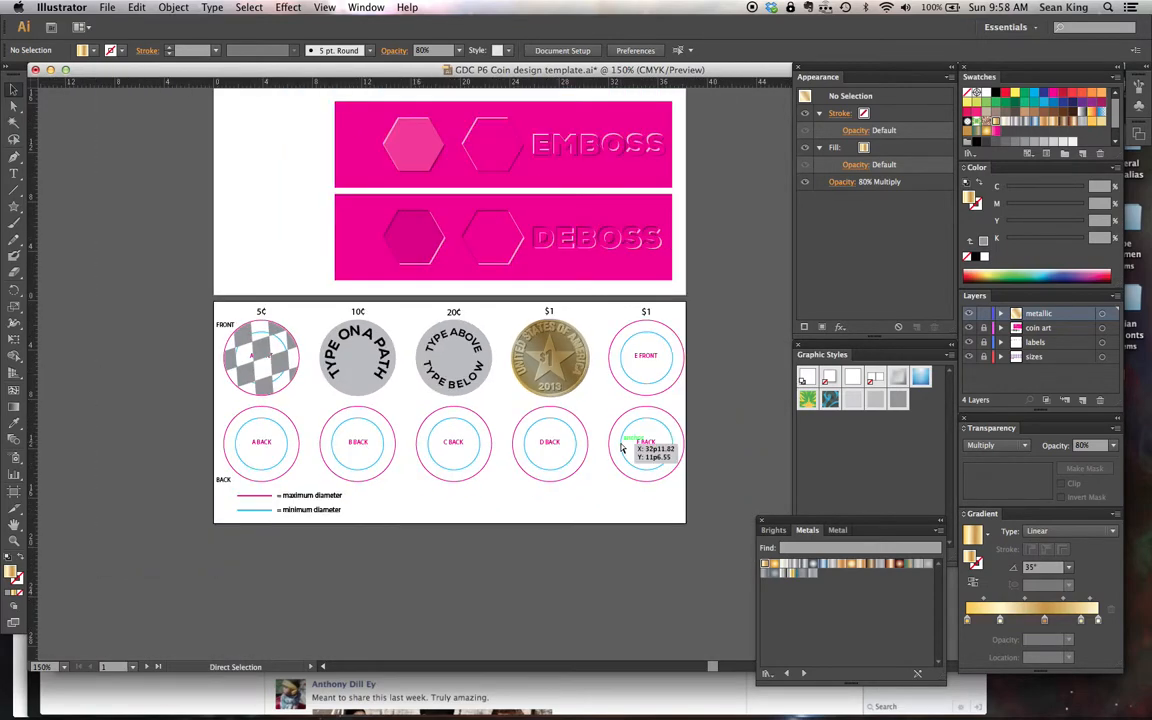
key("super+minus")
key("v")
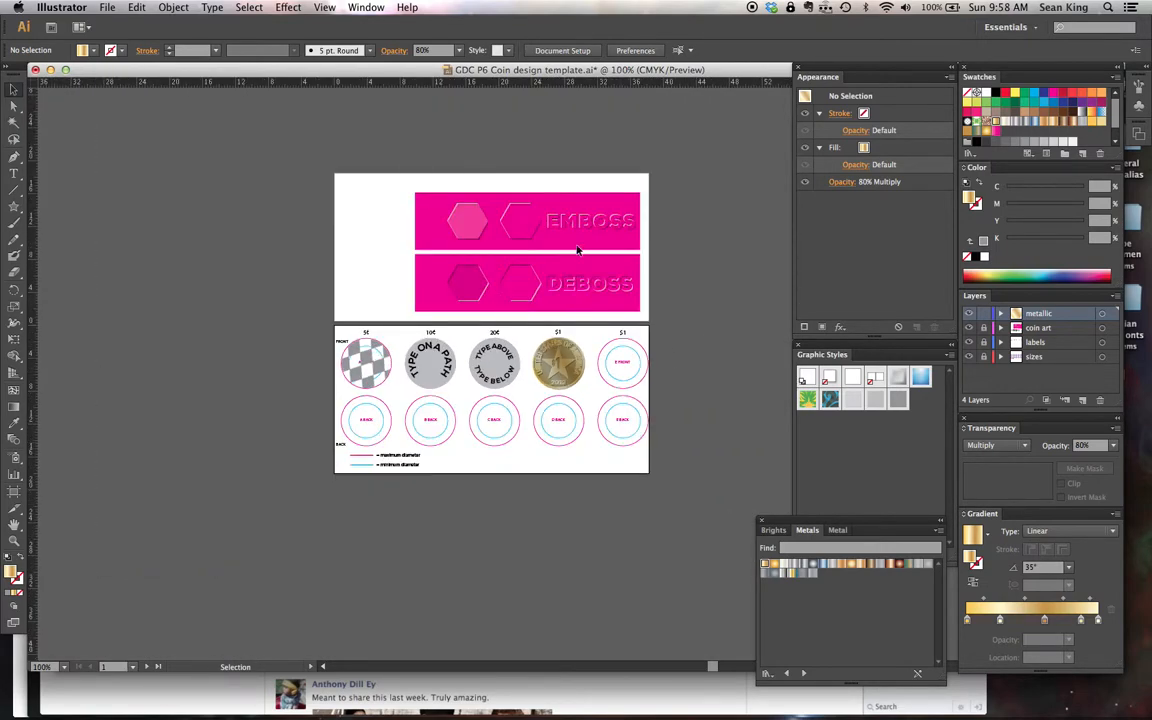